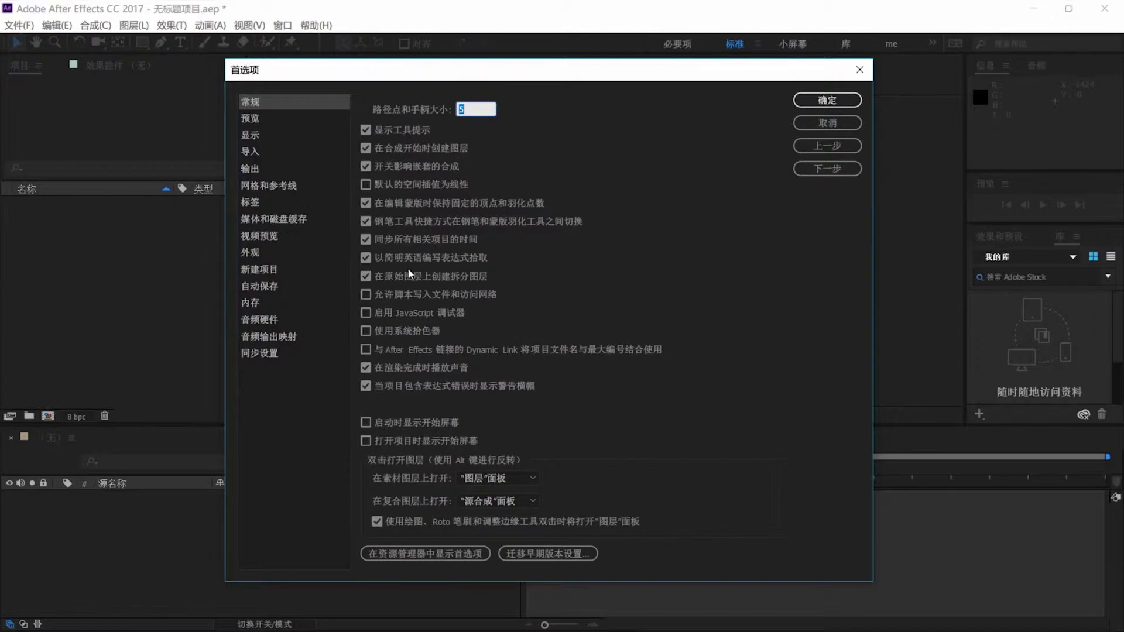
Step: Look through the New Project, Memory, Grids & Guides, Import and Preview categories of the preferences
drag(408, 75, 424, 75)
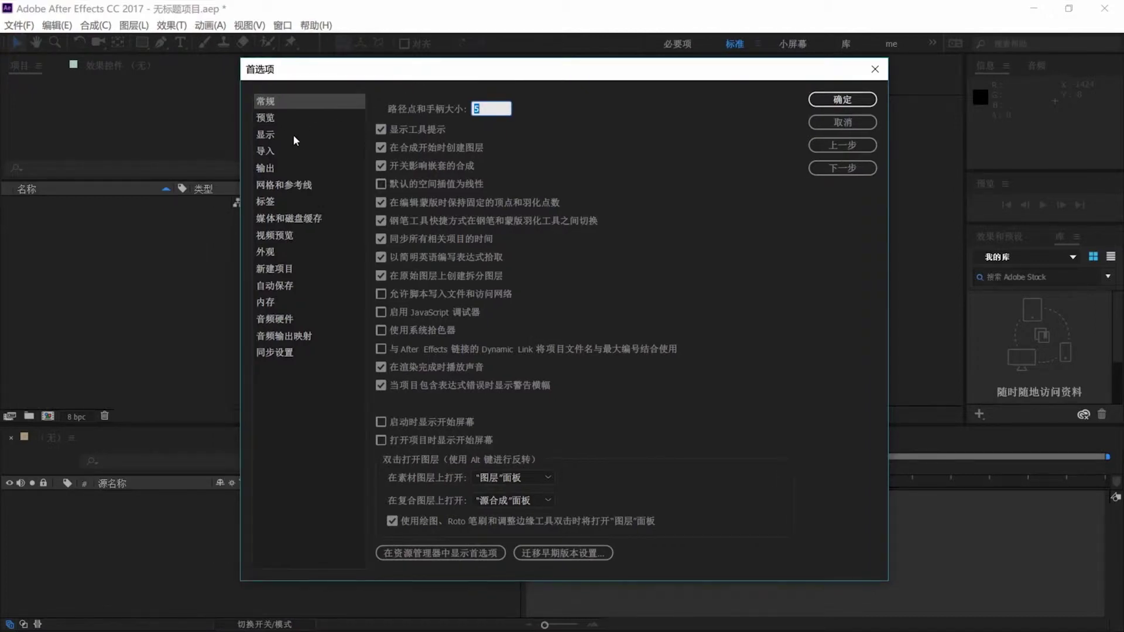
click(343, 73)
drag(346, 76, 333, 78)
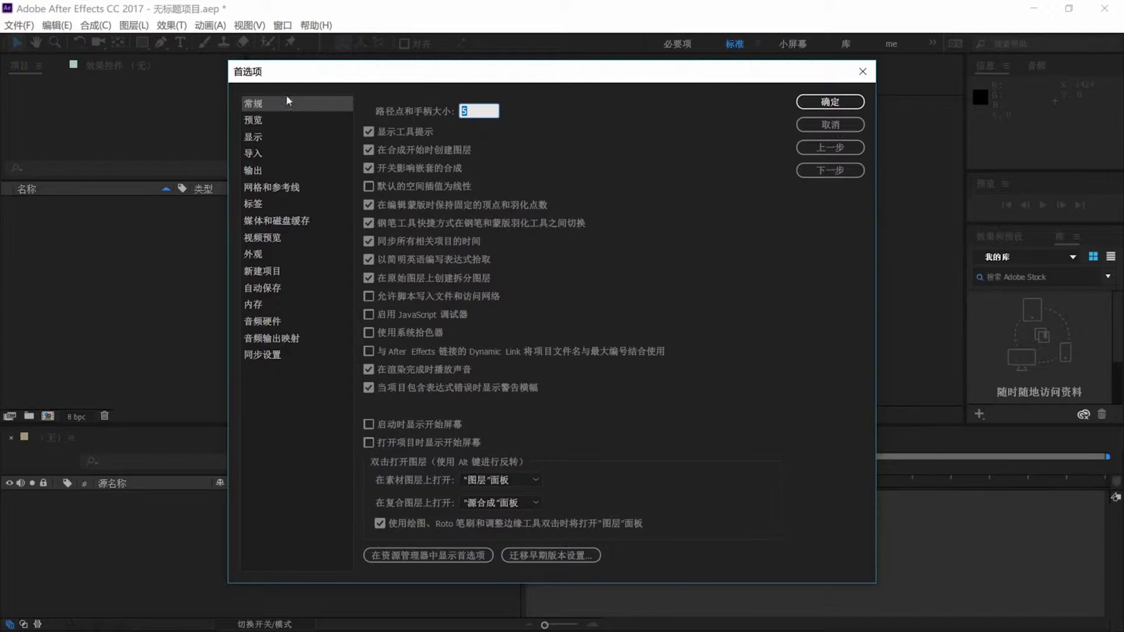
click(266, 203)
click(265, 271)
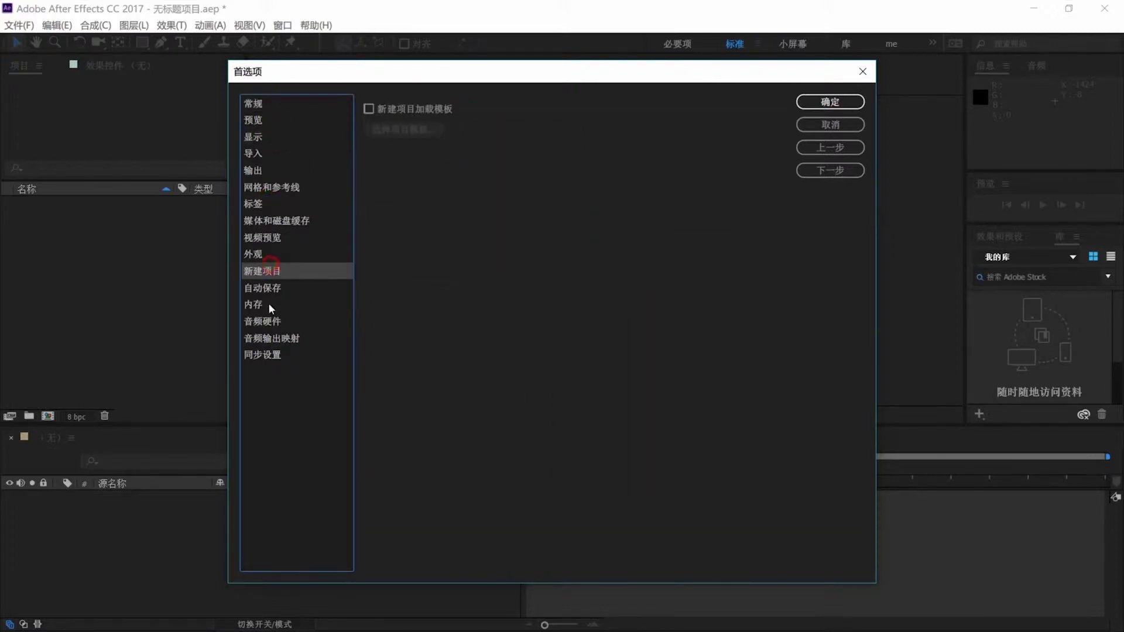
click(267, 305)
click(275, 188)
click(274, 153)
click(305, 121)
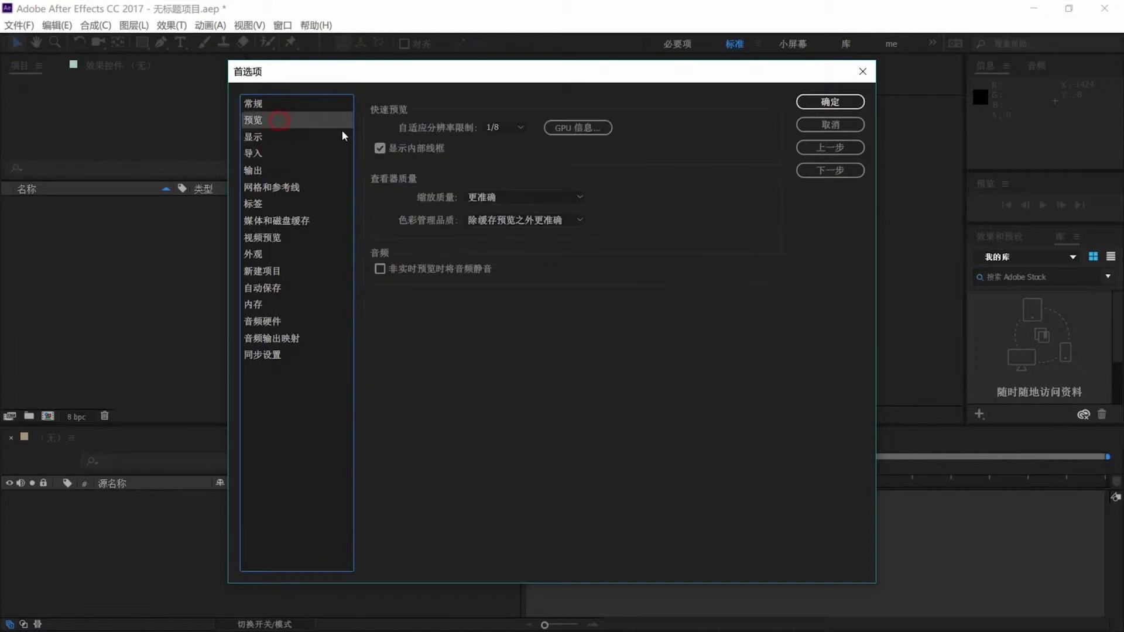
Step: Enable the General preference 允许脚本写入文件和访问网络, allowing scripts to write files and access the network
click(283, 106)
drag(362, 72, 369, 69)
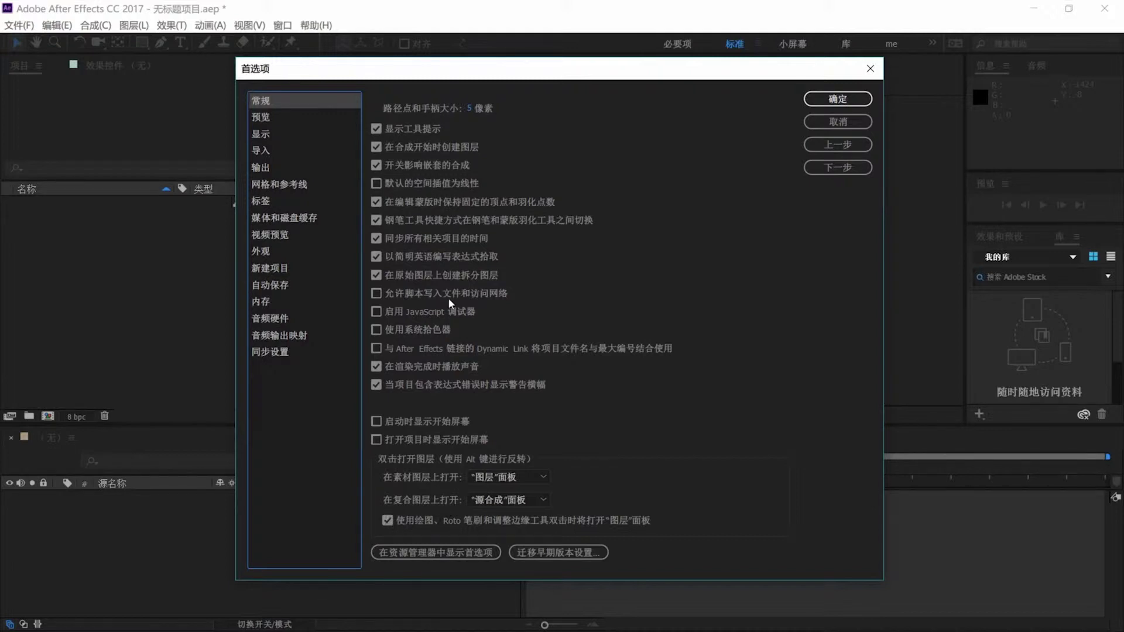
click(401, 295)
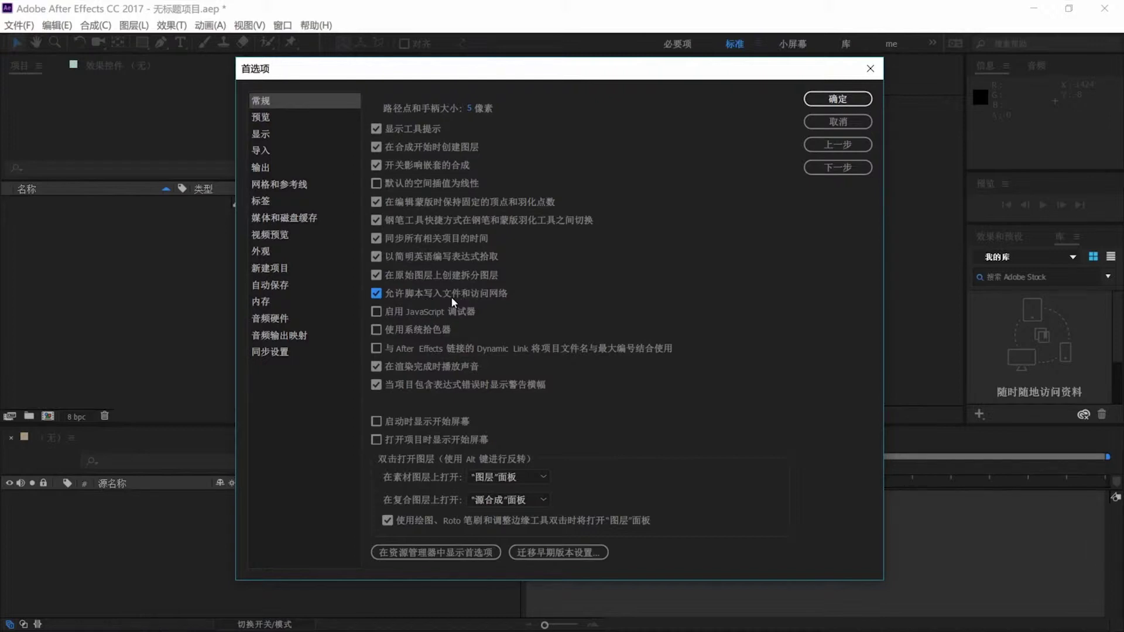
Step: Examine the GPU information and its ray-tracing options from the Preview preferences, and close it without changes
click(276, 116)
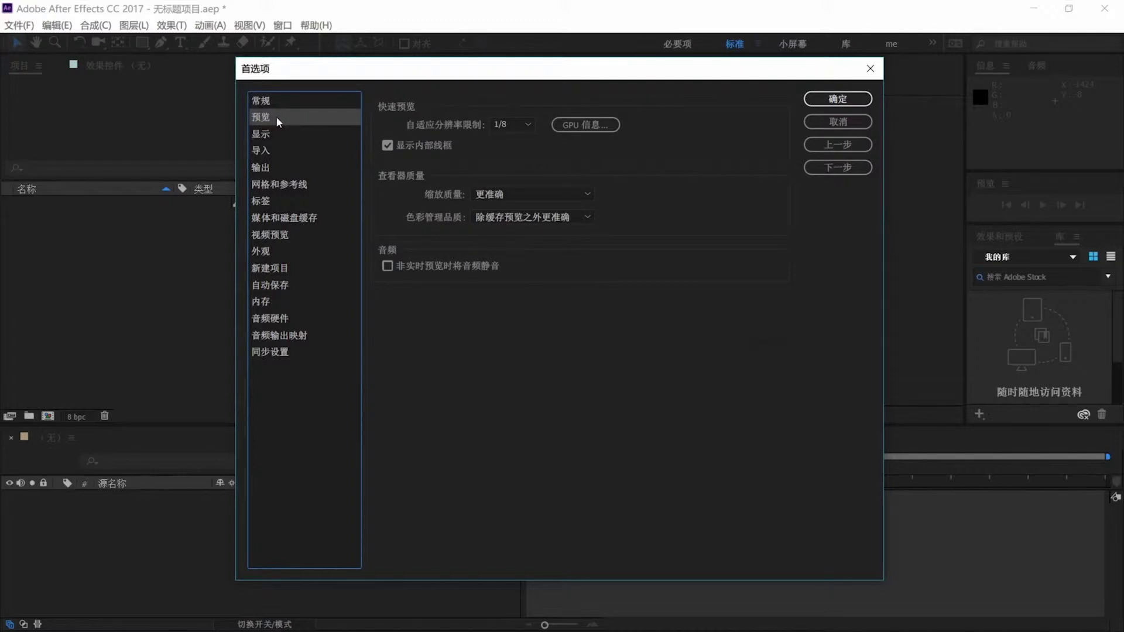
click(581, 127)
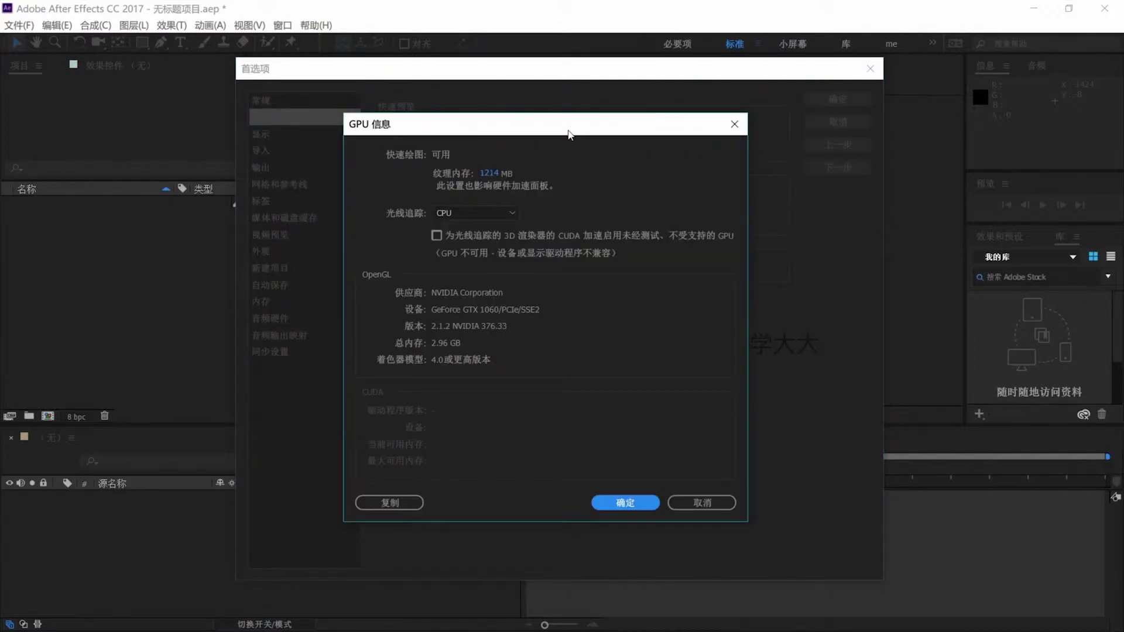
click(453, 214)
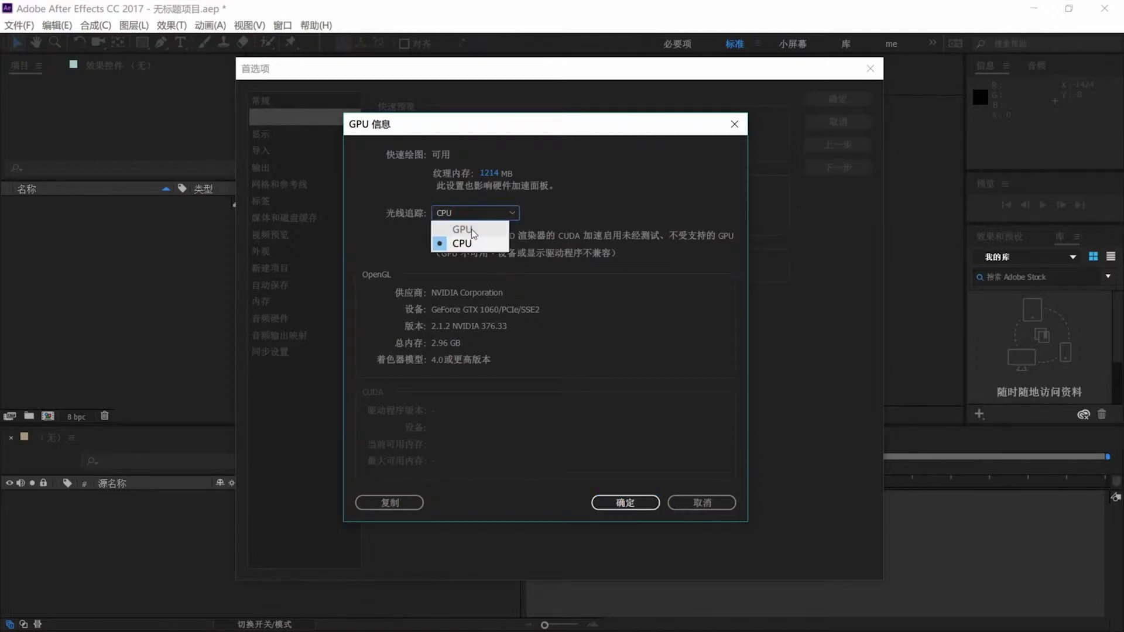
click(580, 206)
click(697, 503)
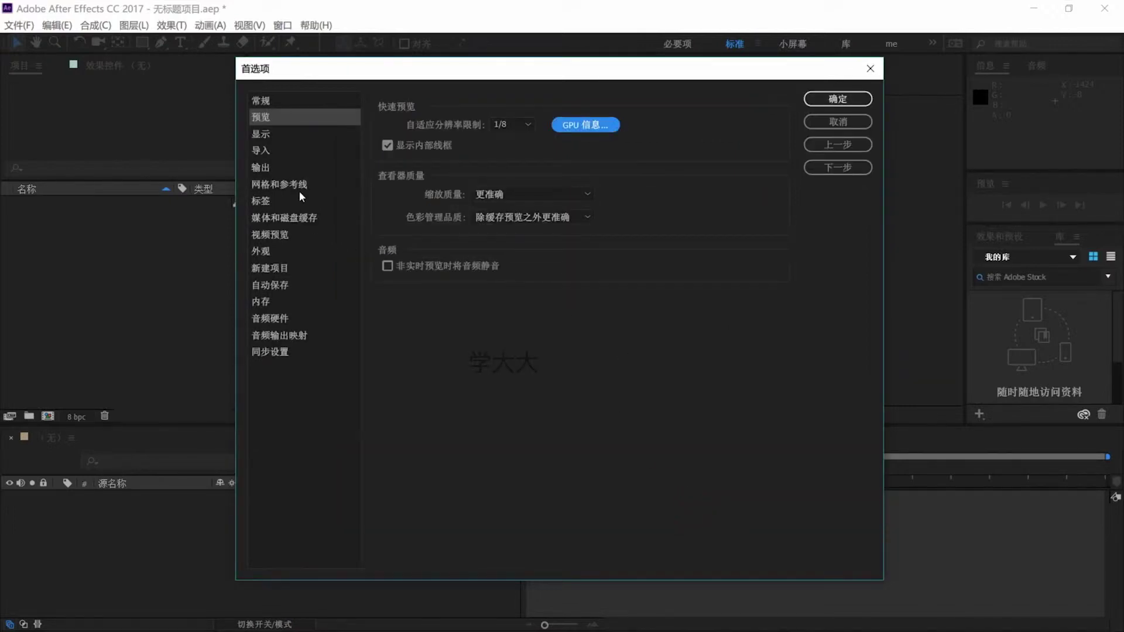
Step: Review the disk cache settings and both auto-save location options, leaving auto-save set to 项目旁边
click(280, 222)
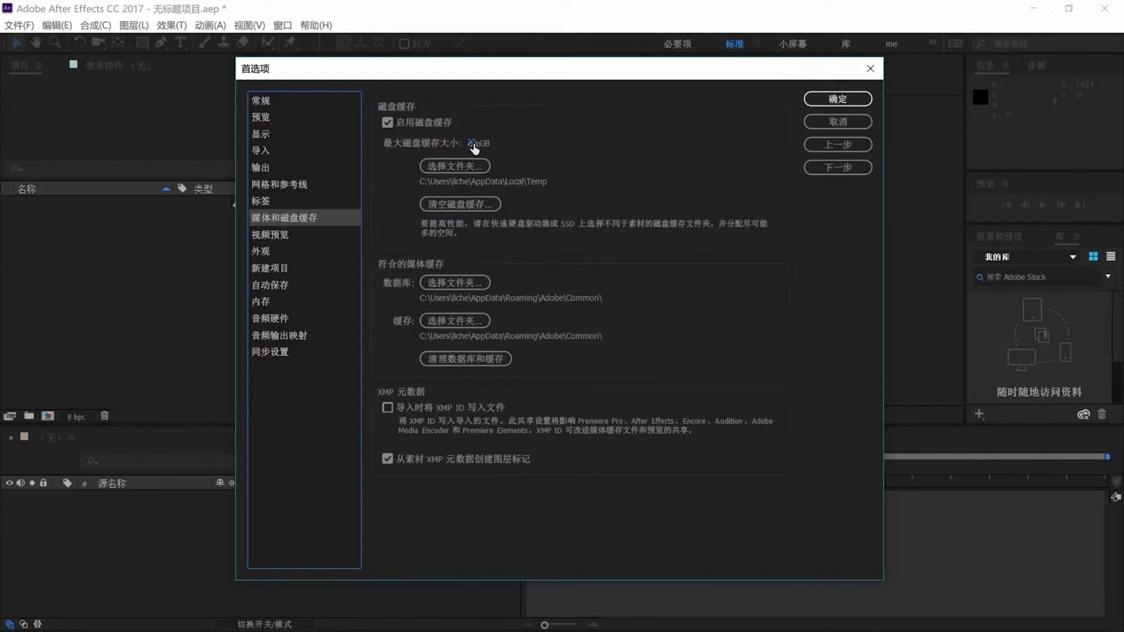
drag(474, 148, 476, 149)
click(275, 286)
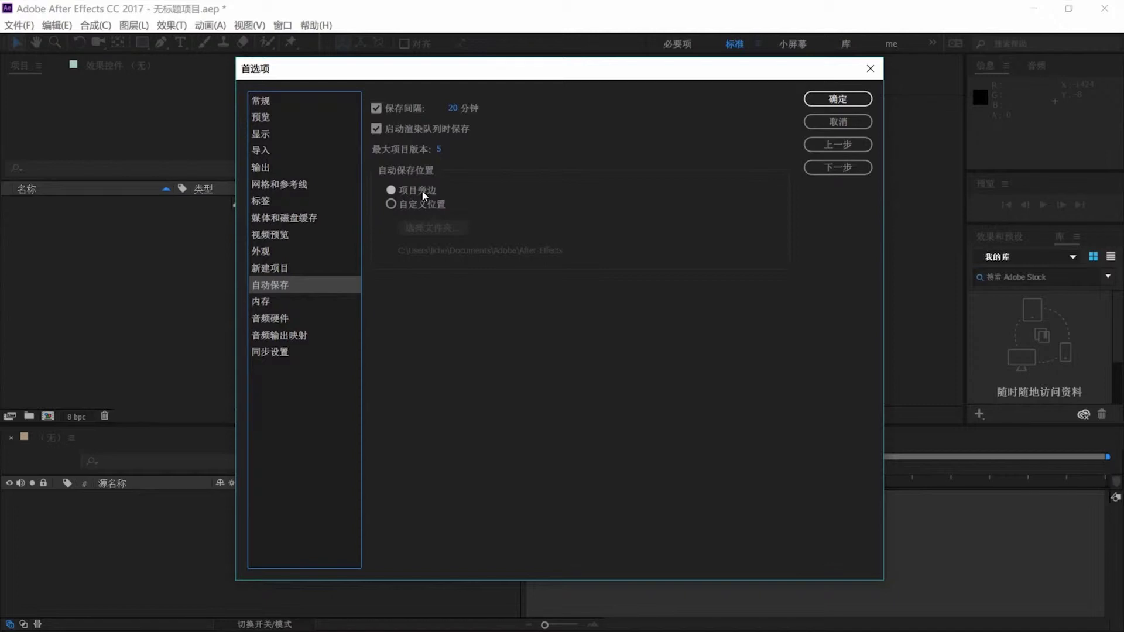
click(402, 203)
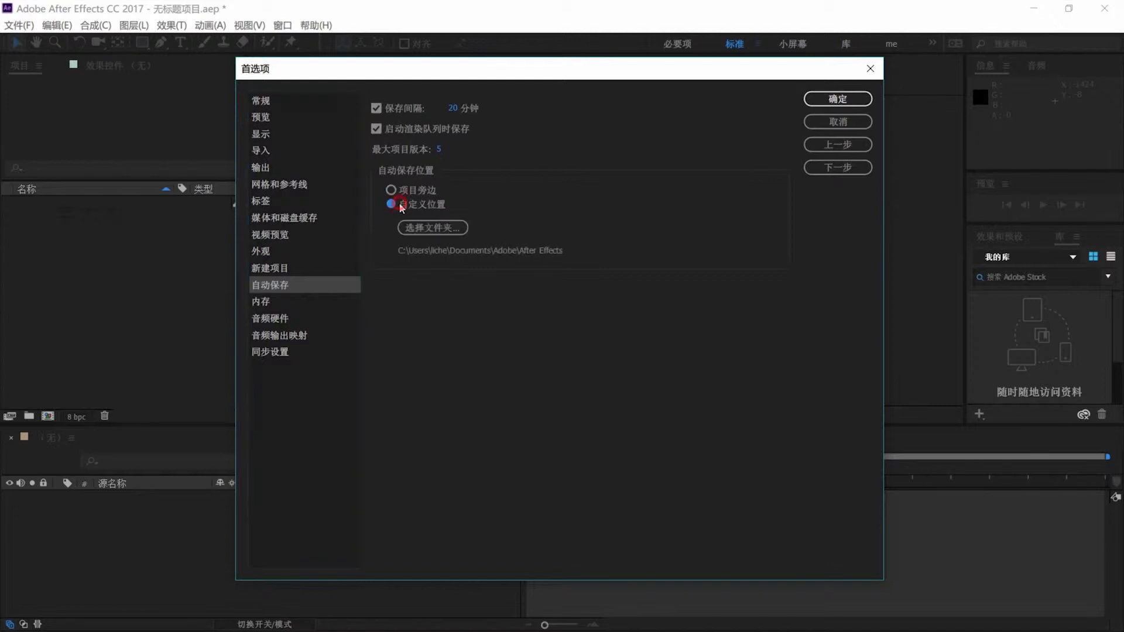
click(412, 192)
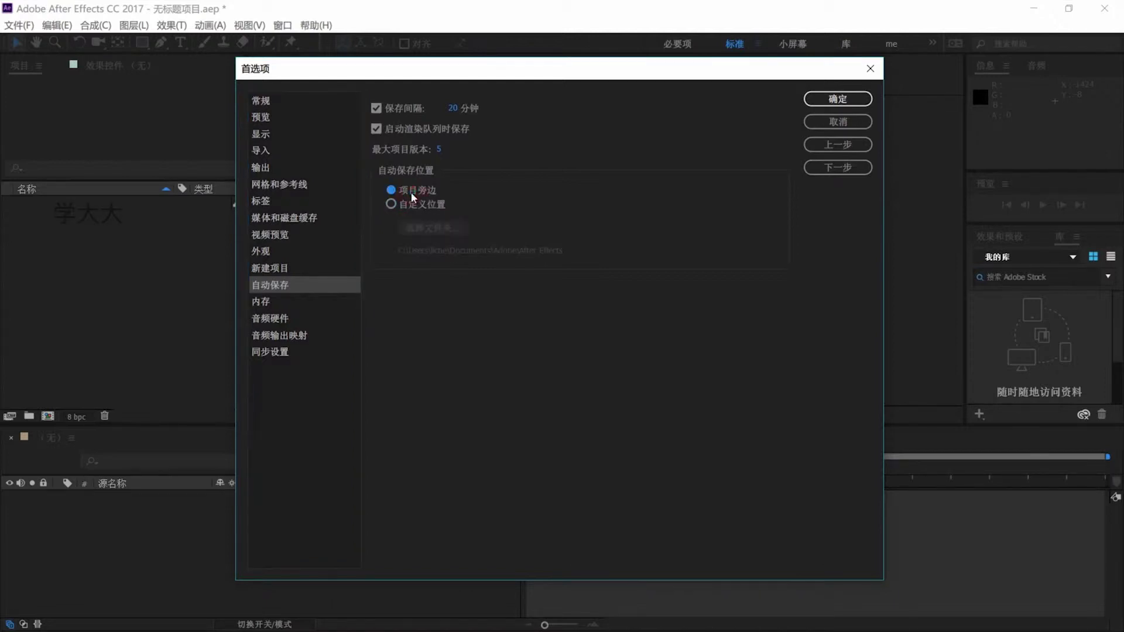
Step: Review the memory allocation and the available default audio output devices in the preferences
click(280, 302)
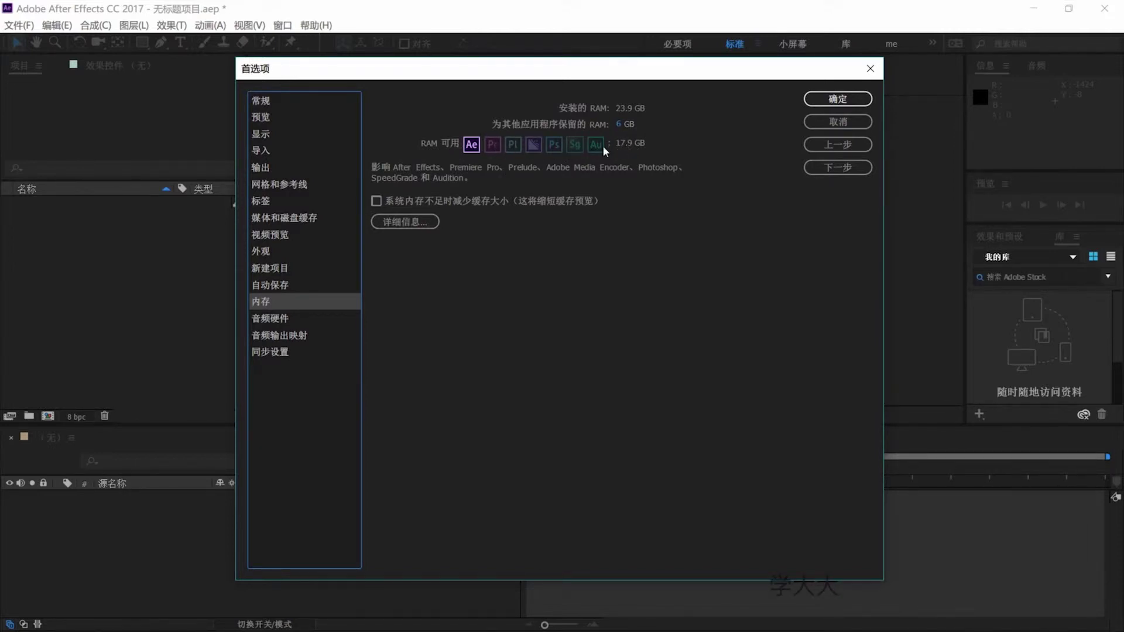
click(275, 321)
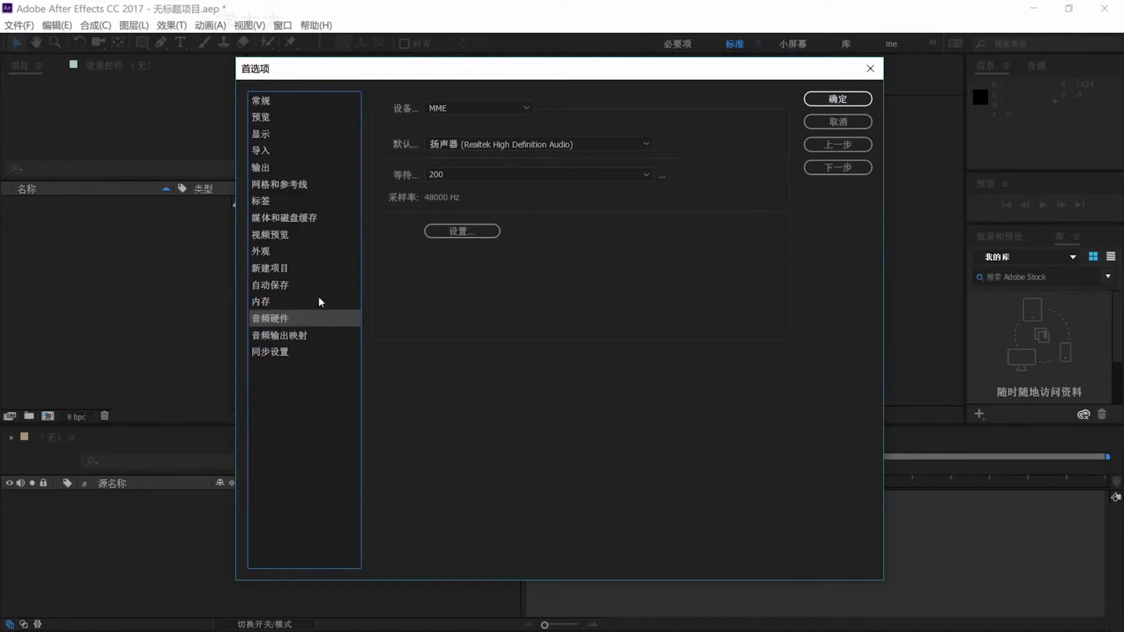
click(498, 145)
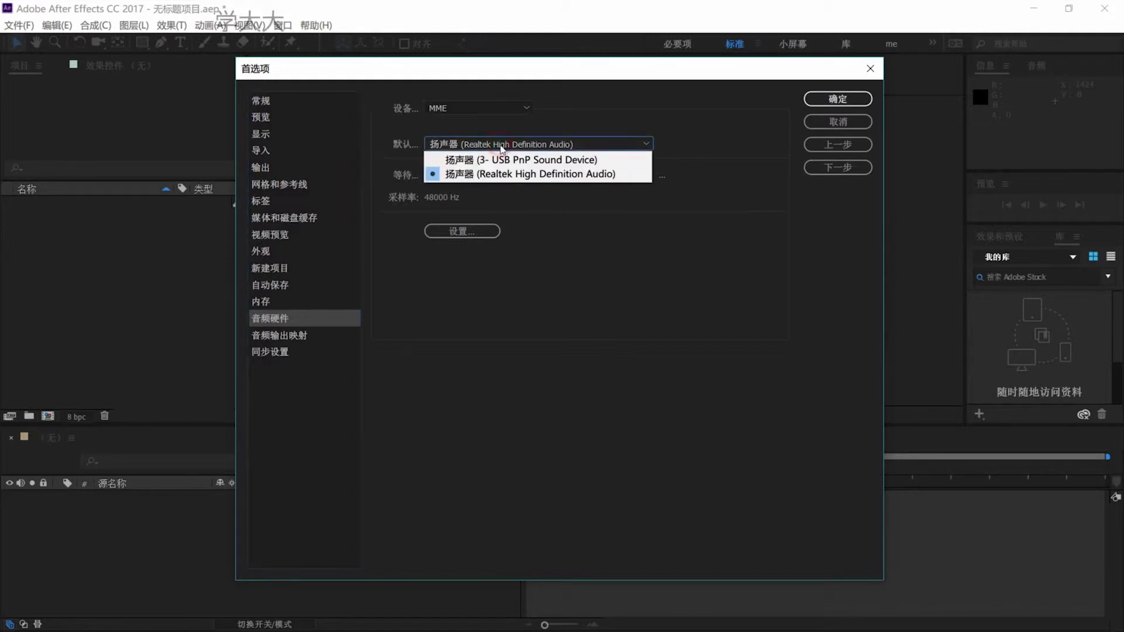
click(545, 176)
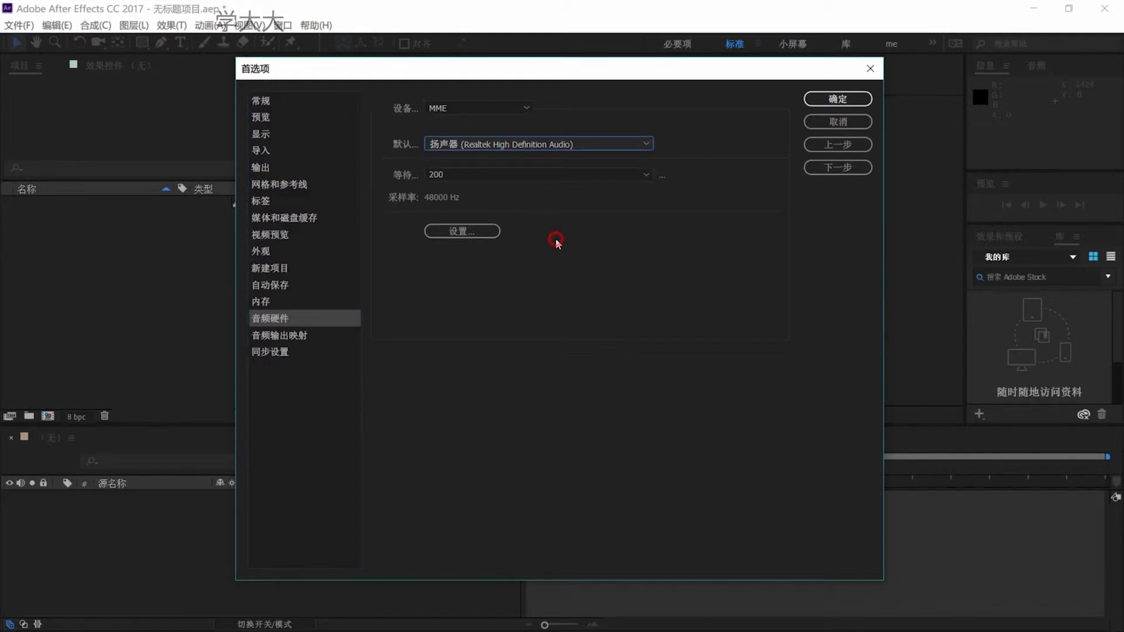
click(556, 240)
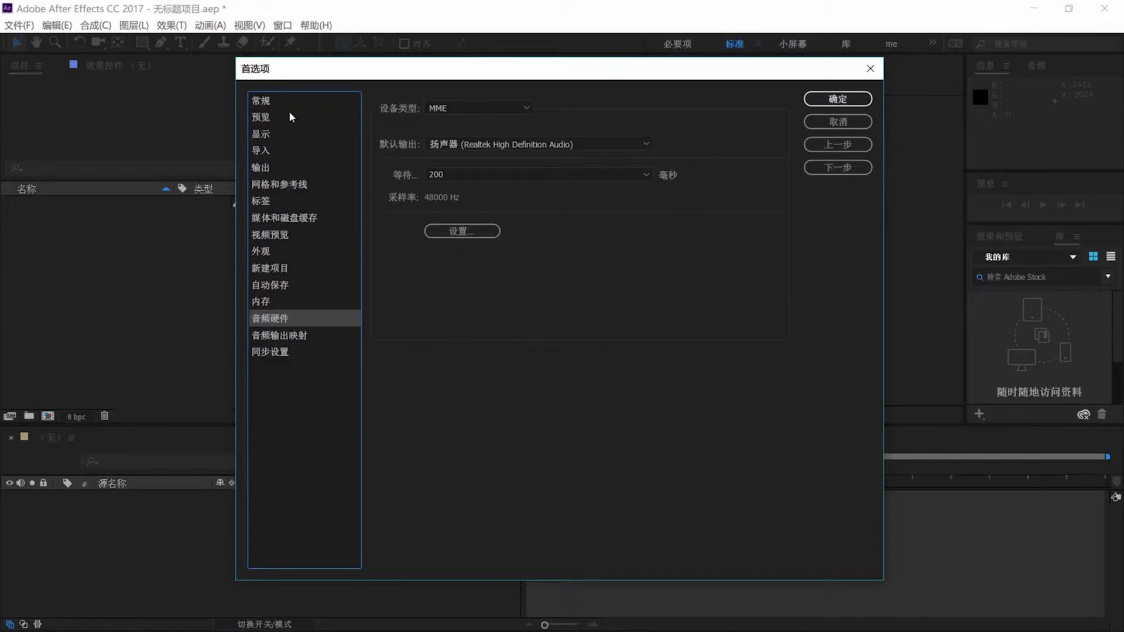
Step: Check the General preferences once more and apply the preference changes
click(273, 101)
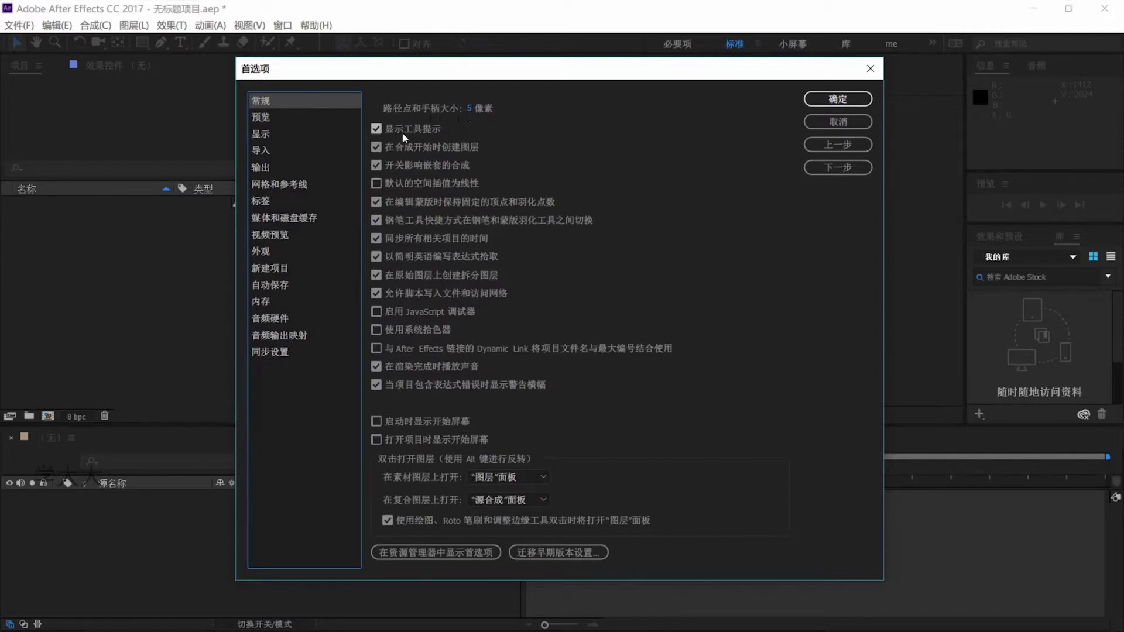
click(420, 131)
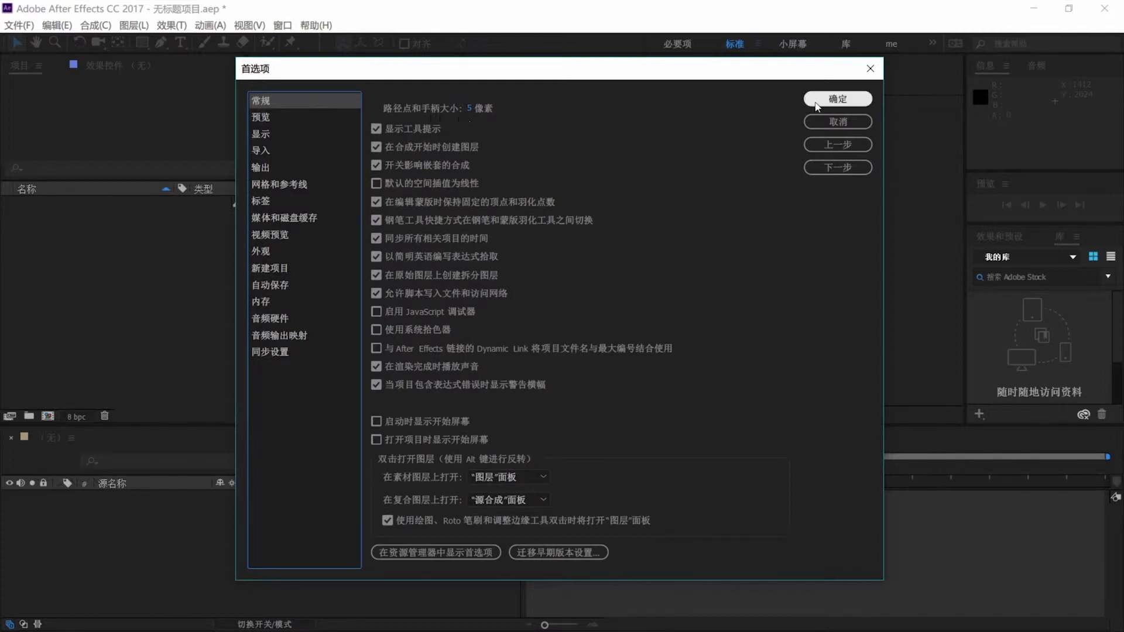
click(838, 98)
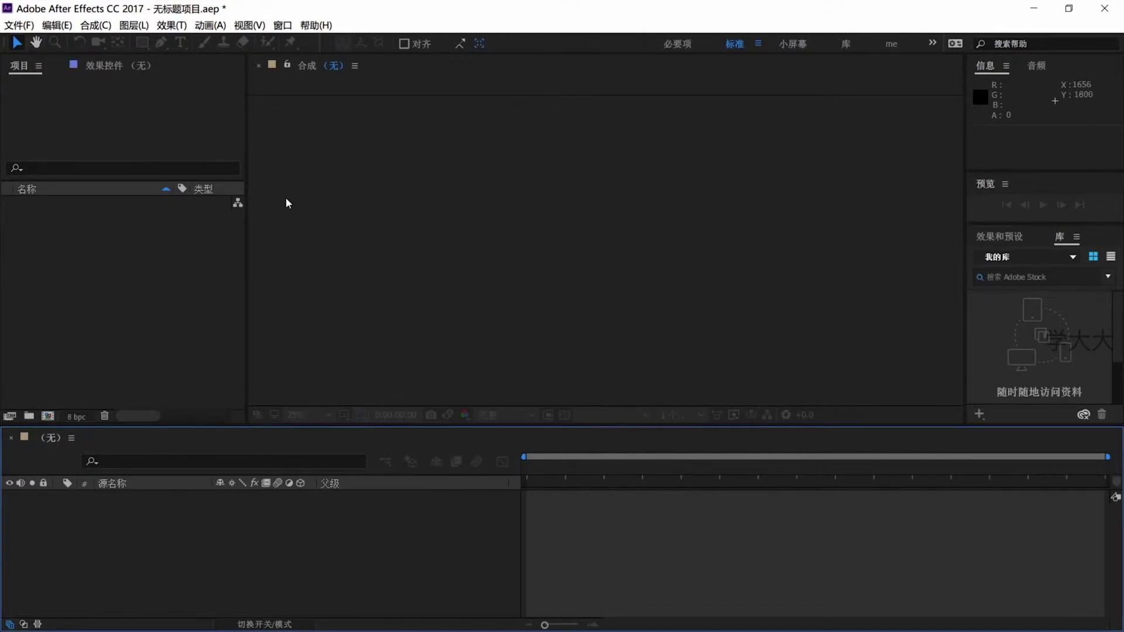
Step: Reopen the preferences, view the quick preview settings in the Preview category, and close the dialog
key(ctrl+alt+semicolon)
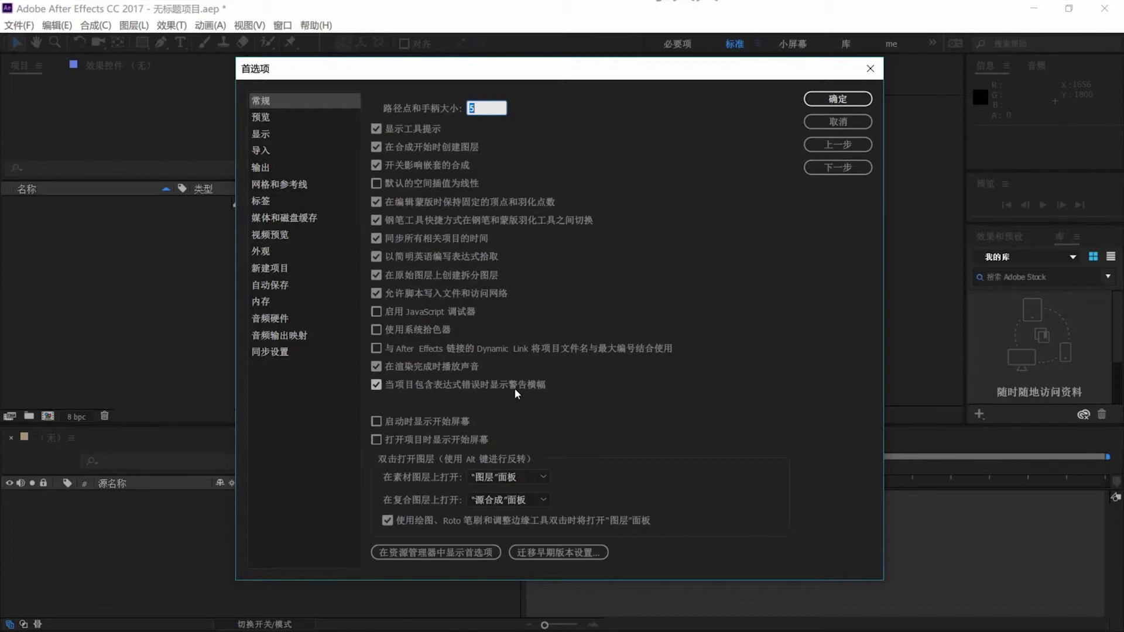
click(286, 120)
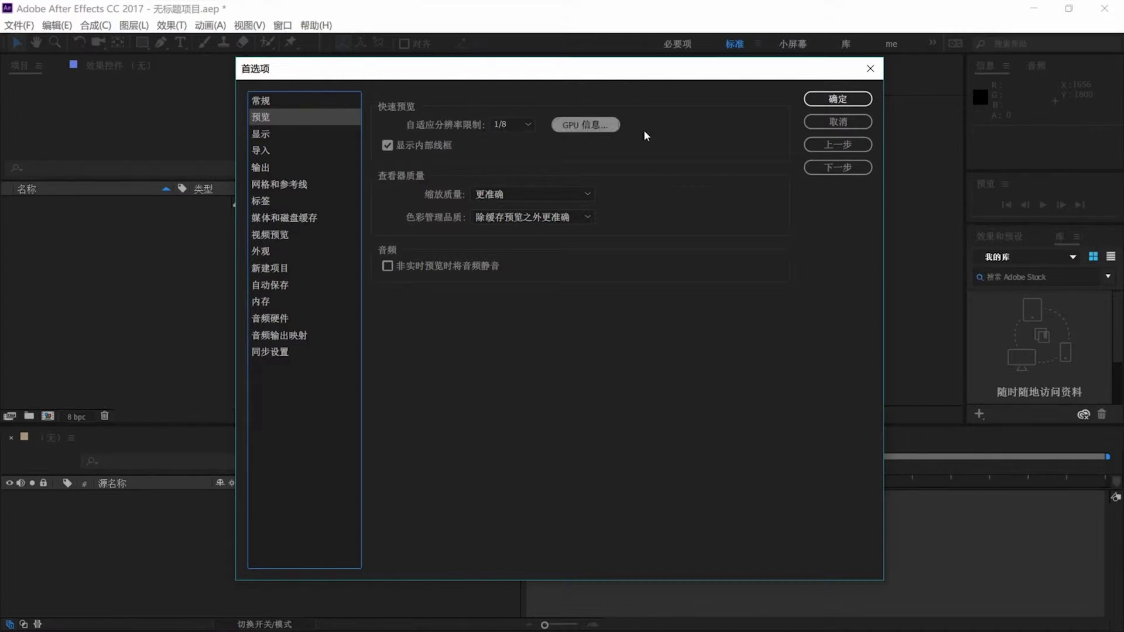
click(838, 99)
Step: Import the clip 032_0115.MXF into the project and create a new composition from it
double_click(133, 253)
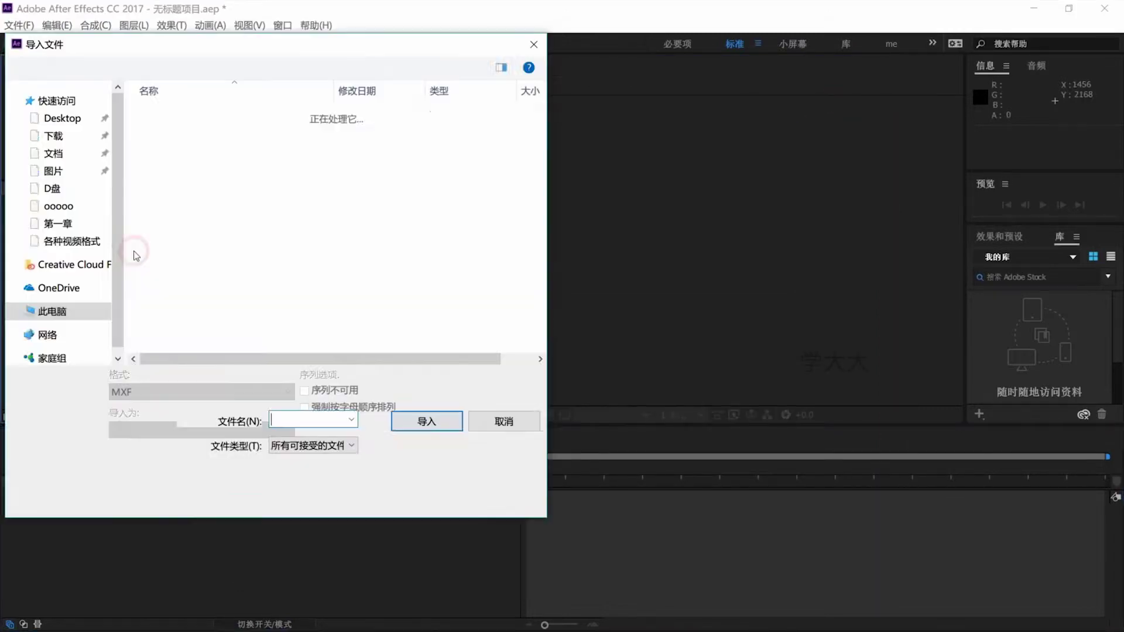
double_click(202, 222)
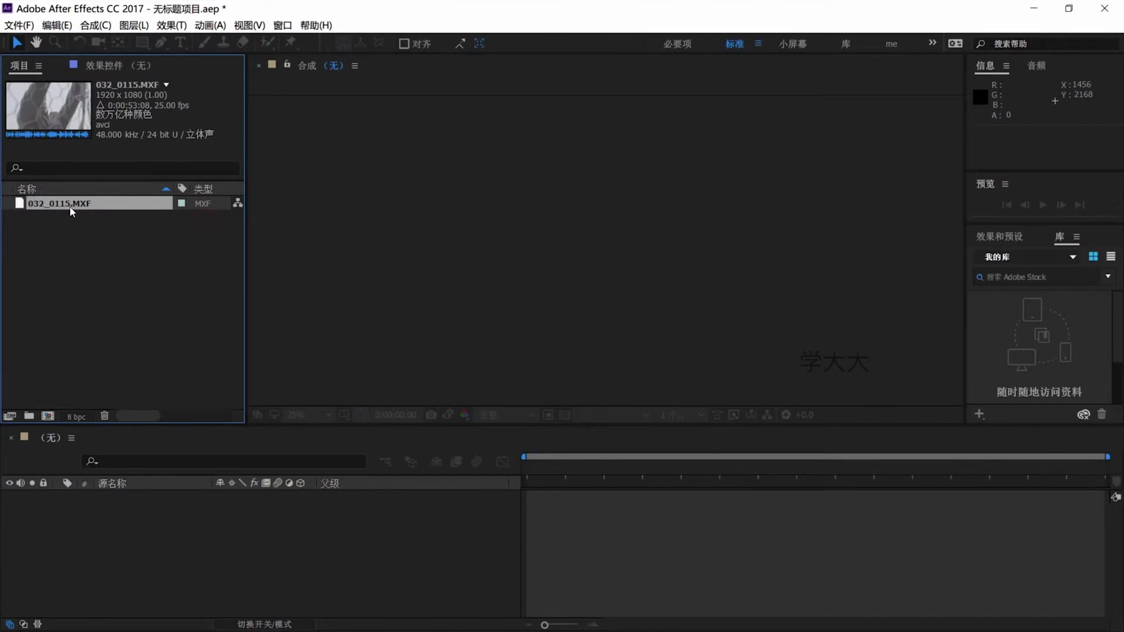
drag(71, 205, 48, 416)
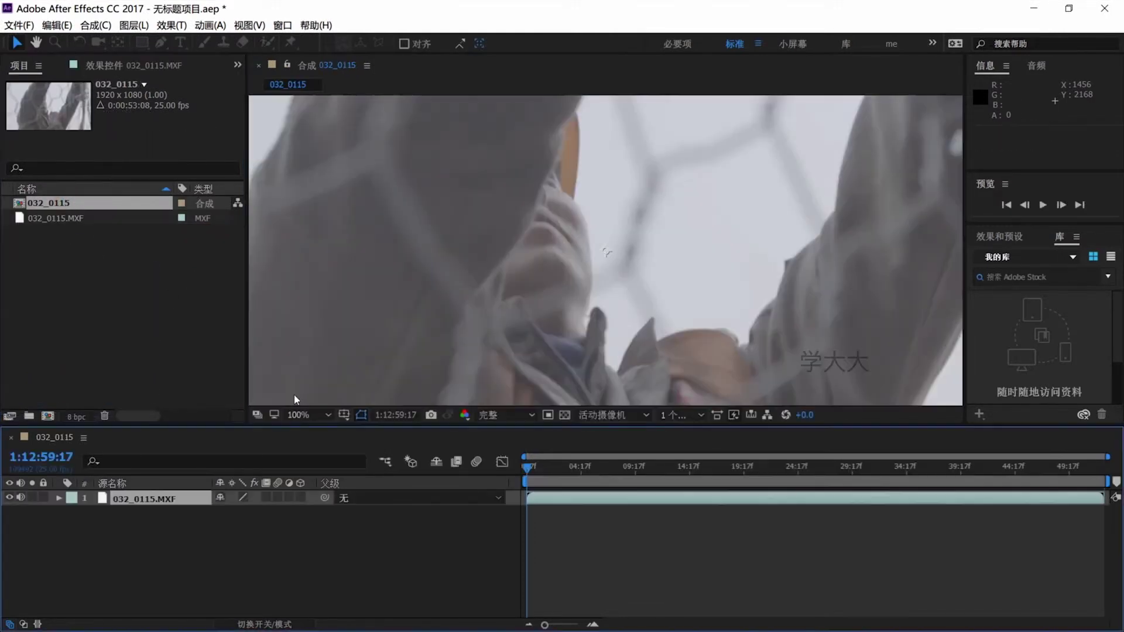
Step: Choose 自适应分辨率 as the composition's fast preview mode and scrub the timeline to 1:13:19:11 to observe it
click(734, 415)
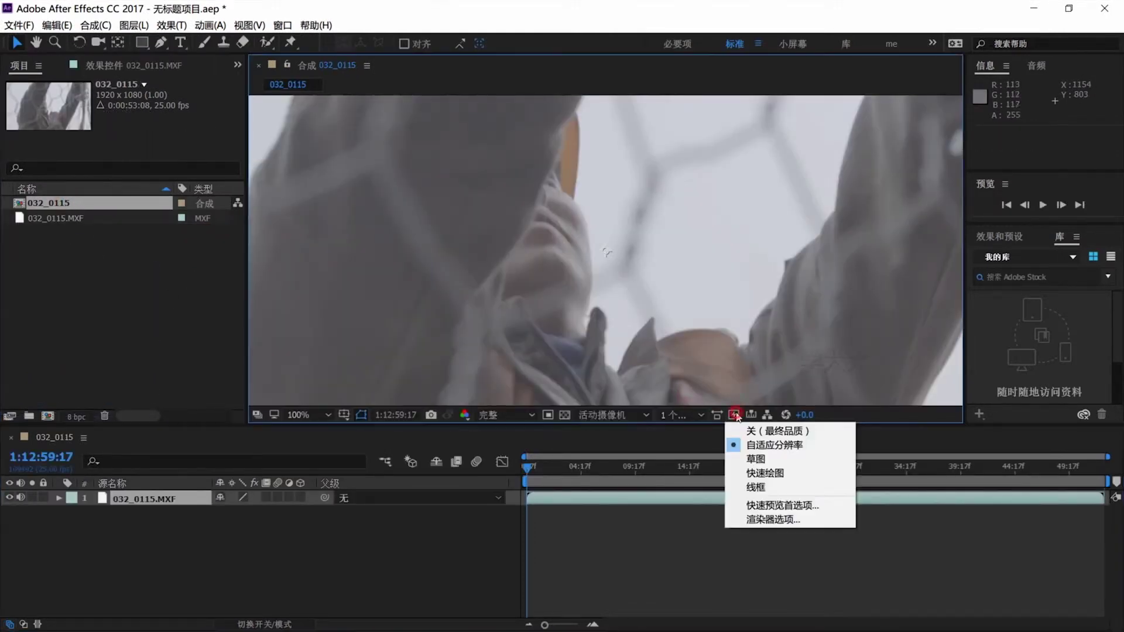
click(778, 446)
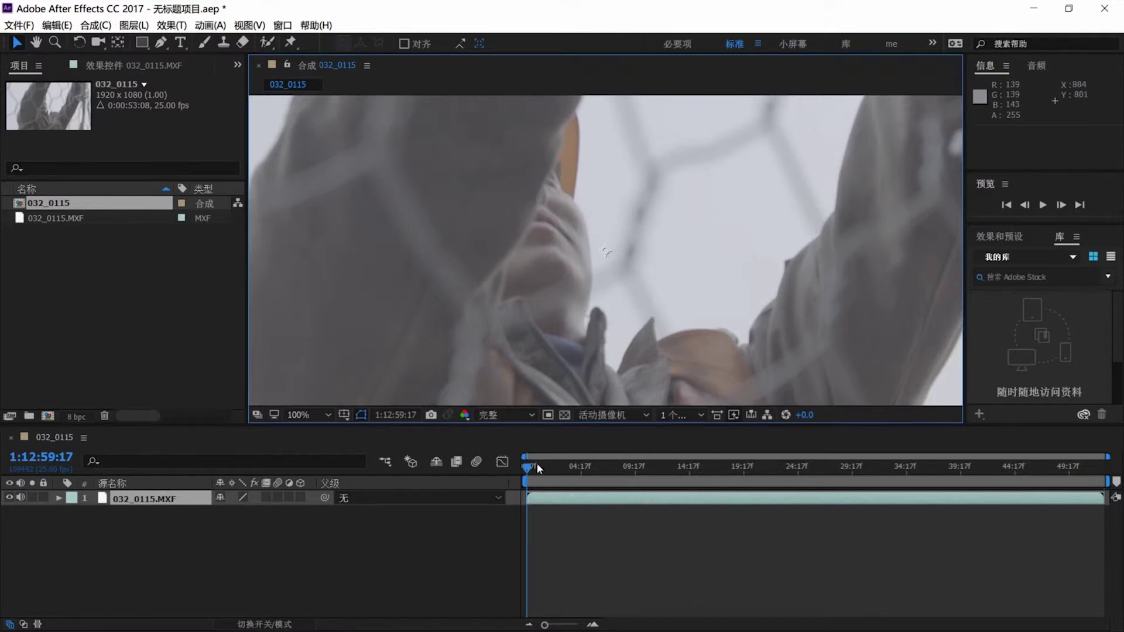
drag(536, 464, 745, 472)
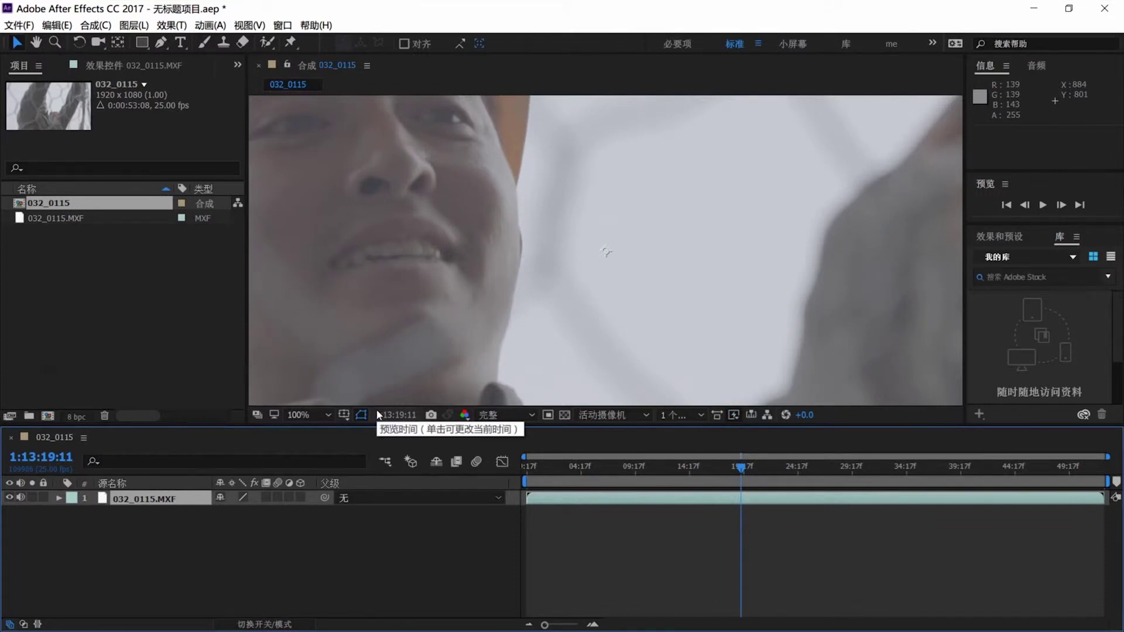
Step: Examine the adaptive resolution limit options in the Preview preferences and the motion path settings under Display, and cancel the dialog
key(ctrl+alt+semicolon)
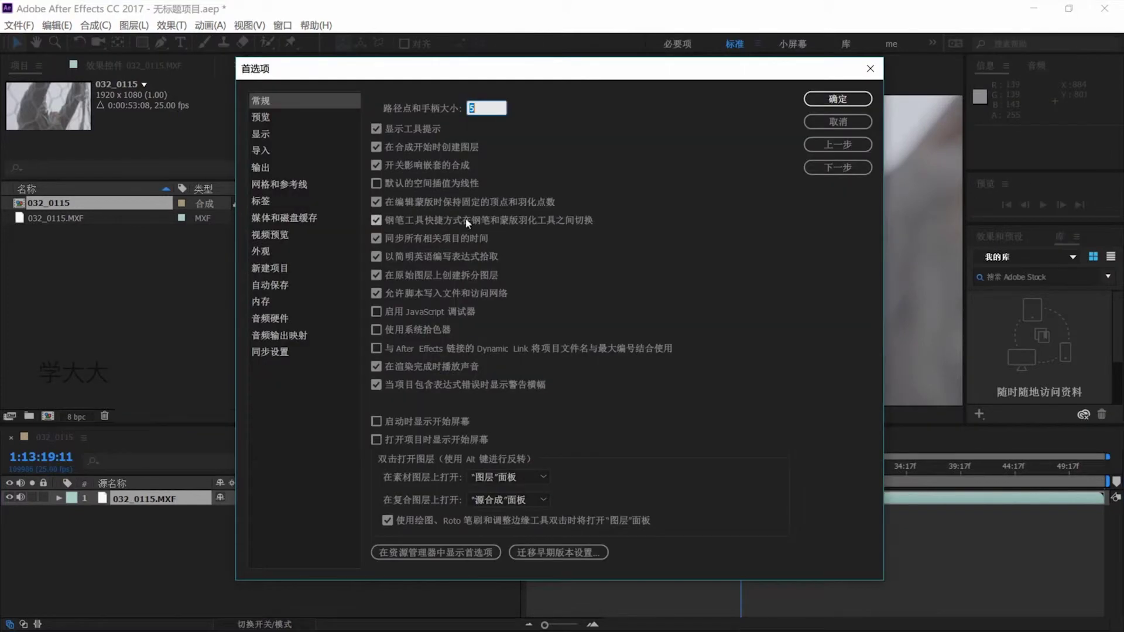
click(296, 120)
click(514, 124)
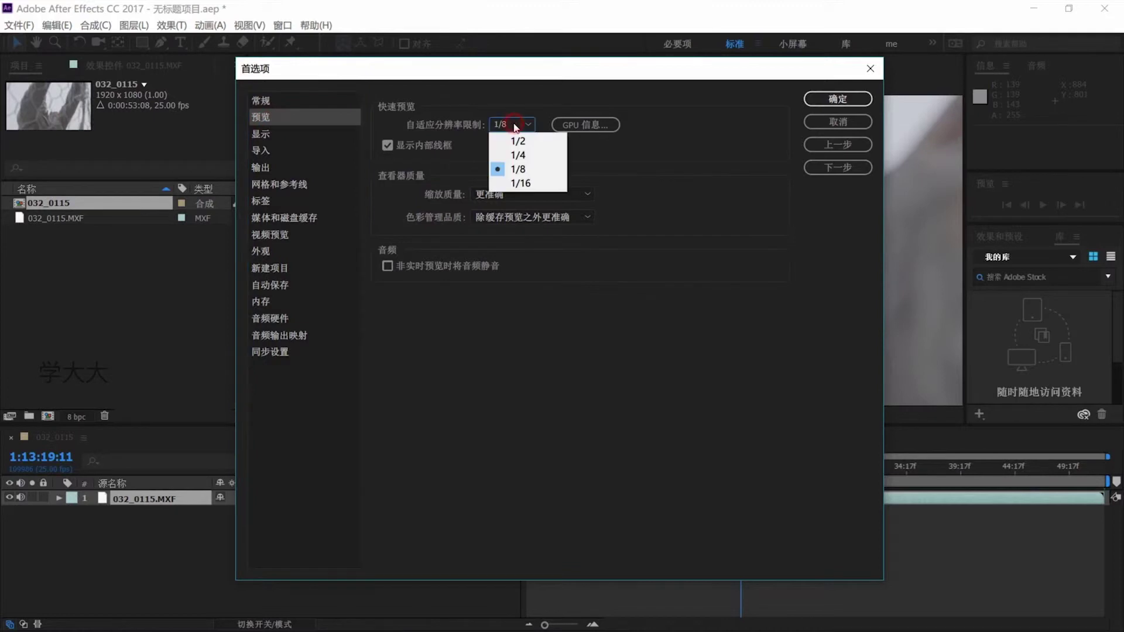
key(Up)
click(534, 171)
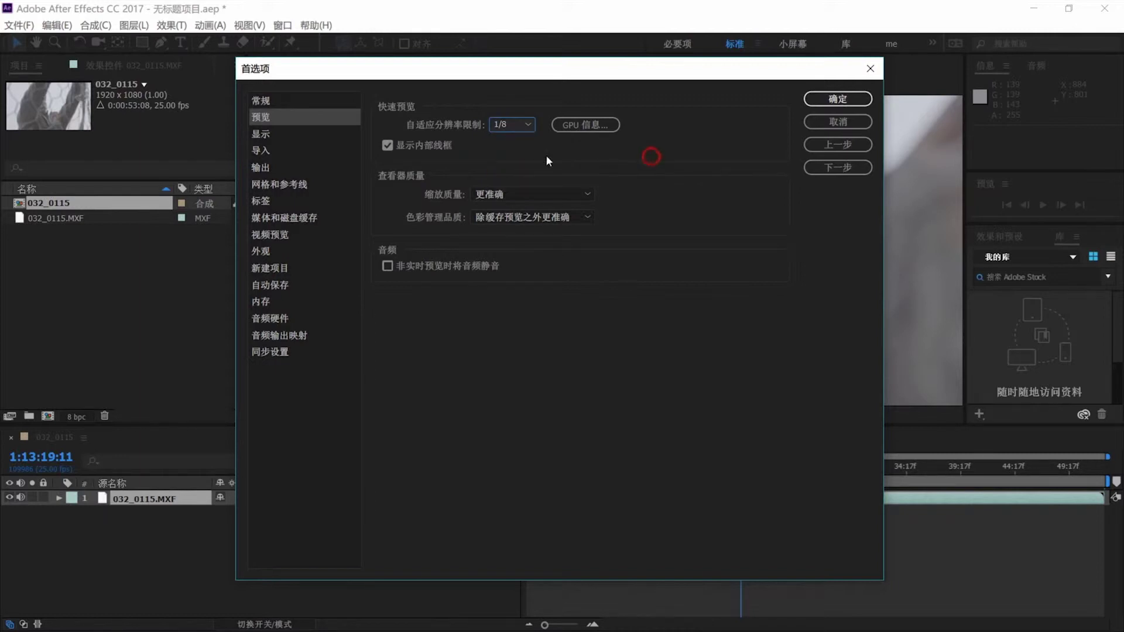
click(284, 136)
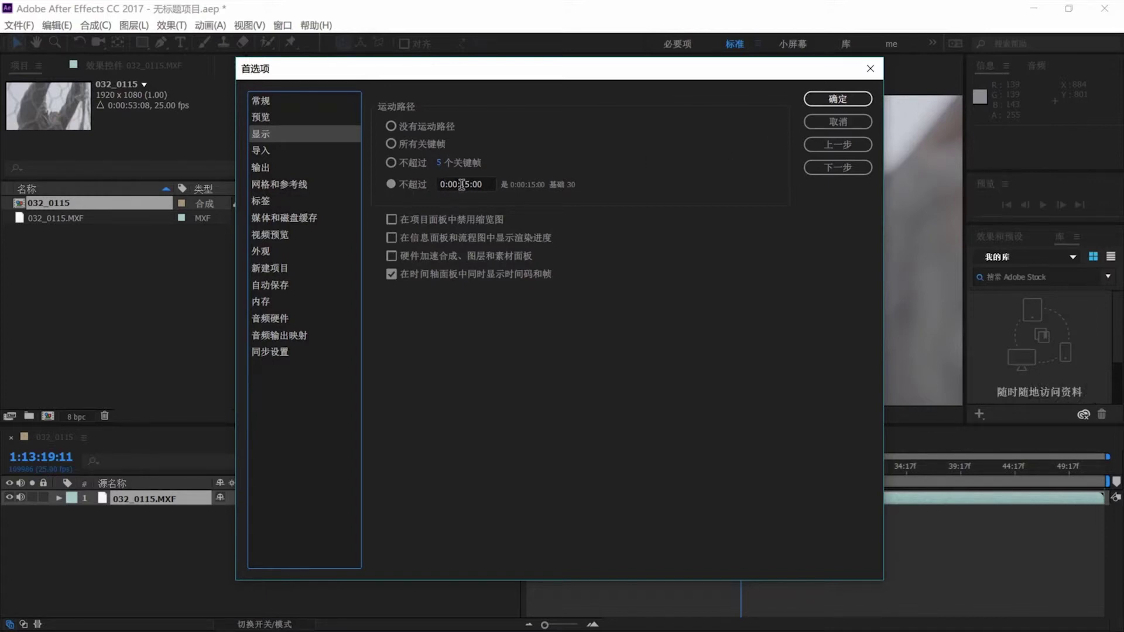
click(838, 122)
Step: Delete the 032_0115 composition and the 032_0115.MXF clip from the project
drag(160, 255, 48, 168)
key(Return)
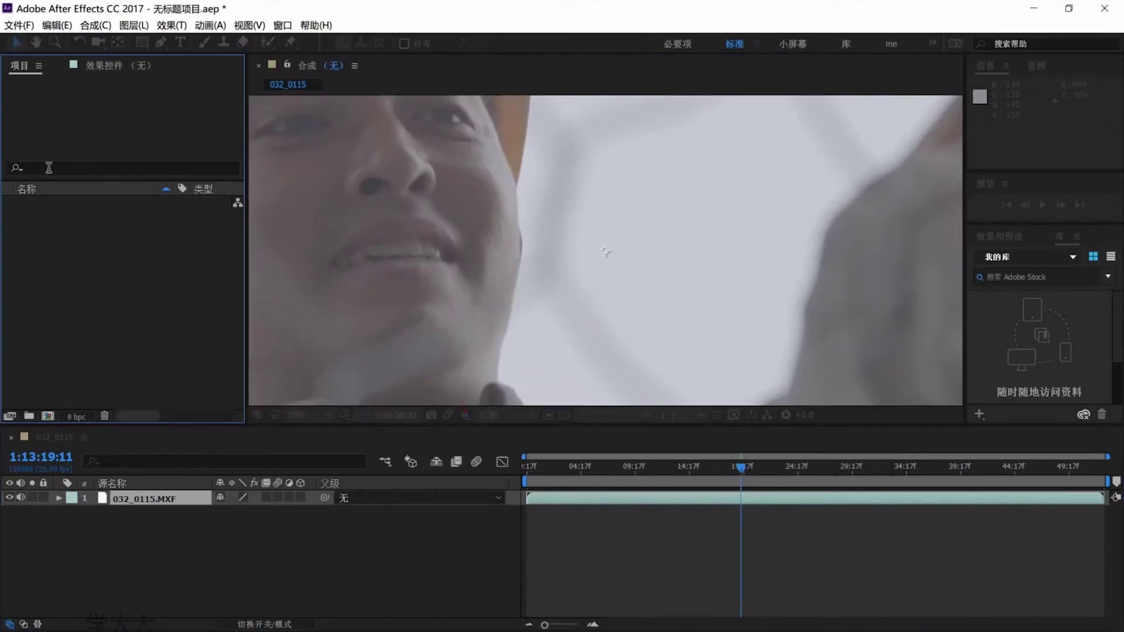
Step: Create a 20-second HDTV 1080 25 composition and draw a white square of about 97 × 100 px left of the frame's centre
key(ctrl+n)
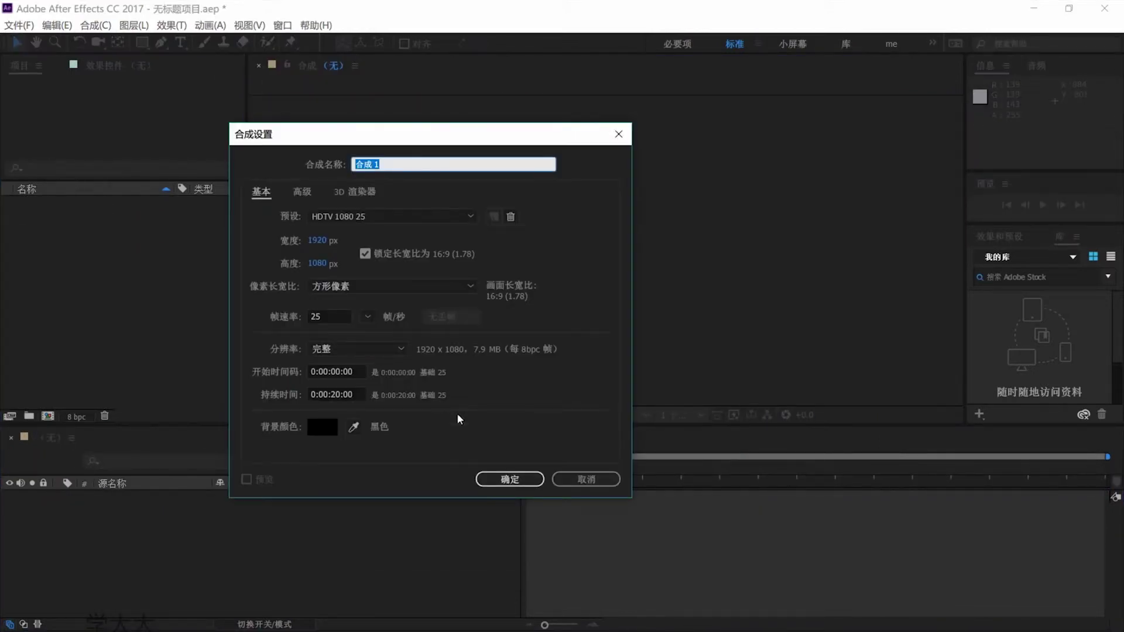
click(509, 477)
click(141, 42)
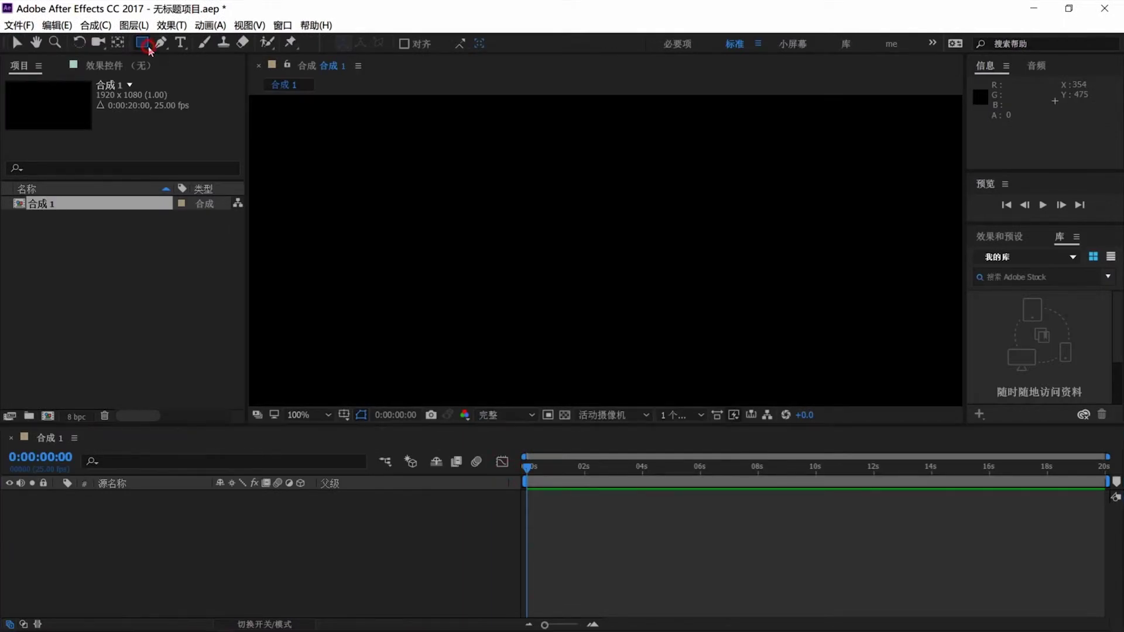
drag(310, 222, 366, 278)
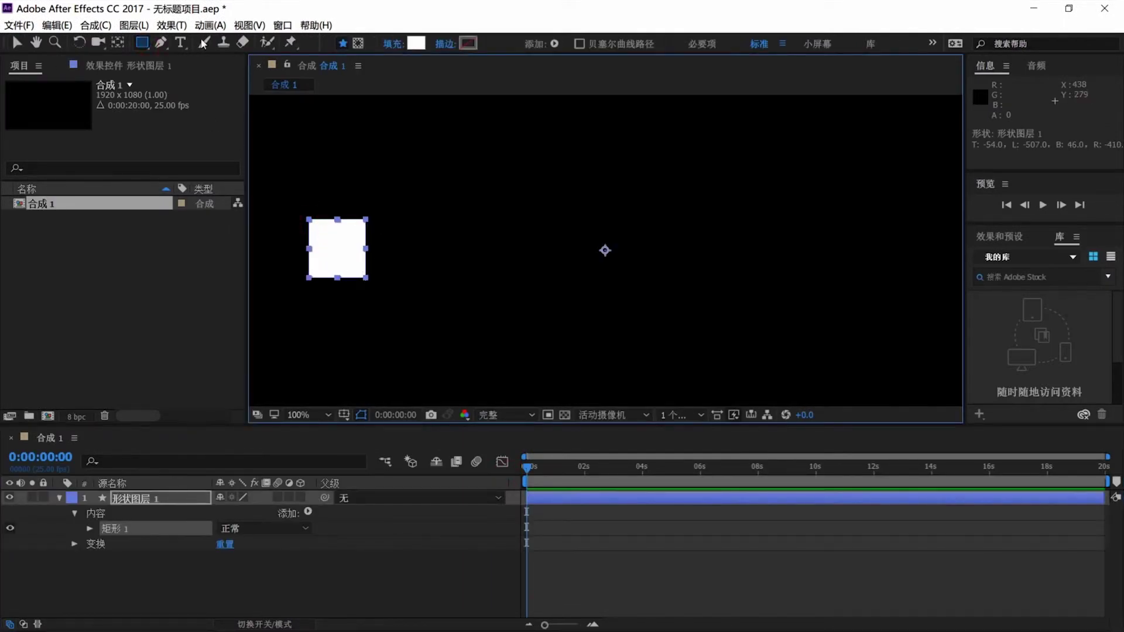
Step: Centre the shape layer's anchor point inside the white square
key(y)
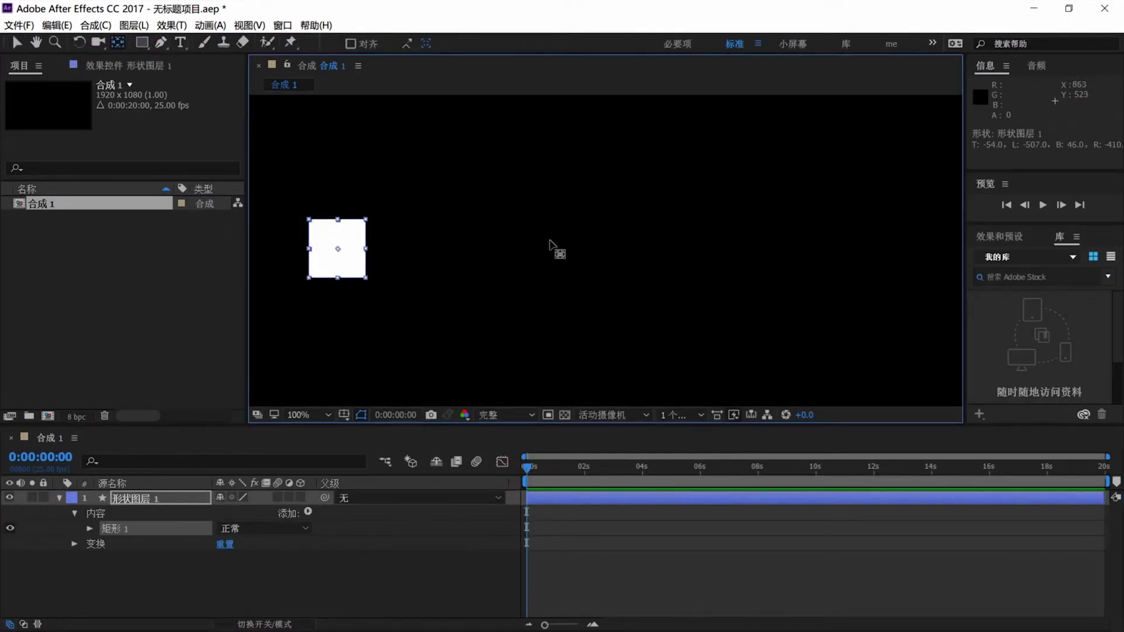
key(ctrl+alt+Home)
scroll(633, 260, down, 4)
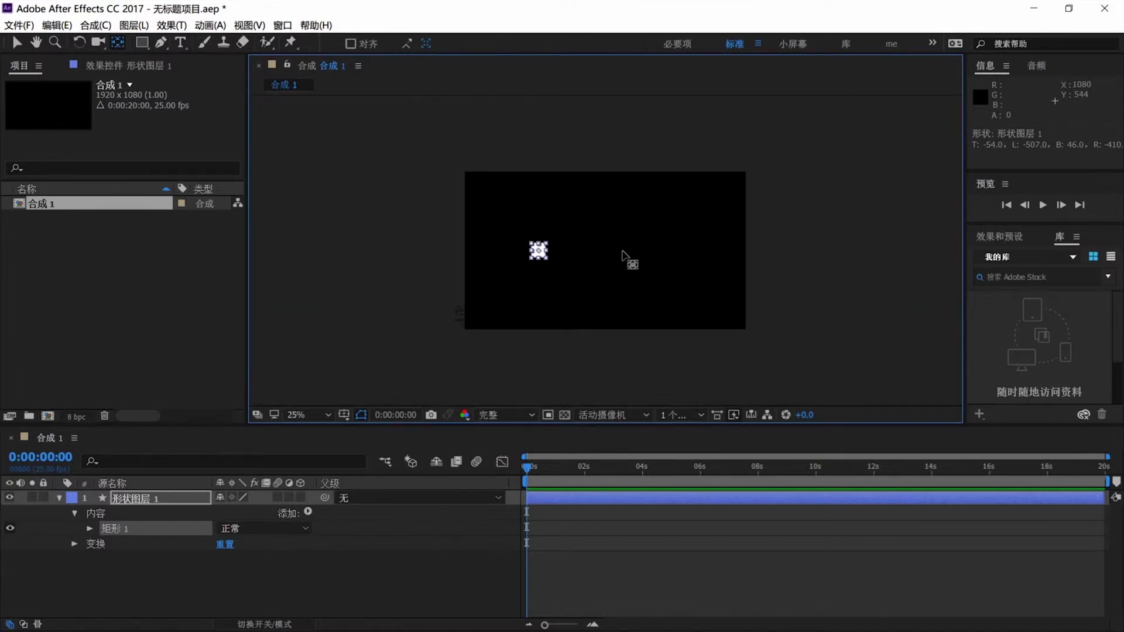
scroll(627, 258, up, 4)
drag(611, 270, 442, 287)
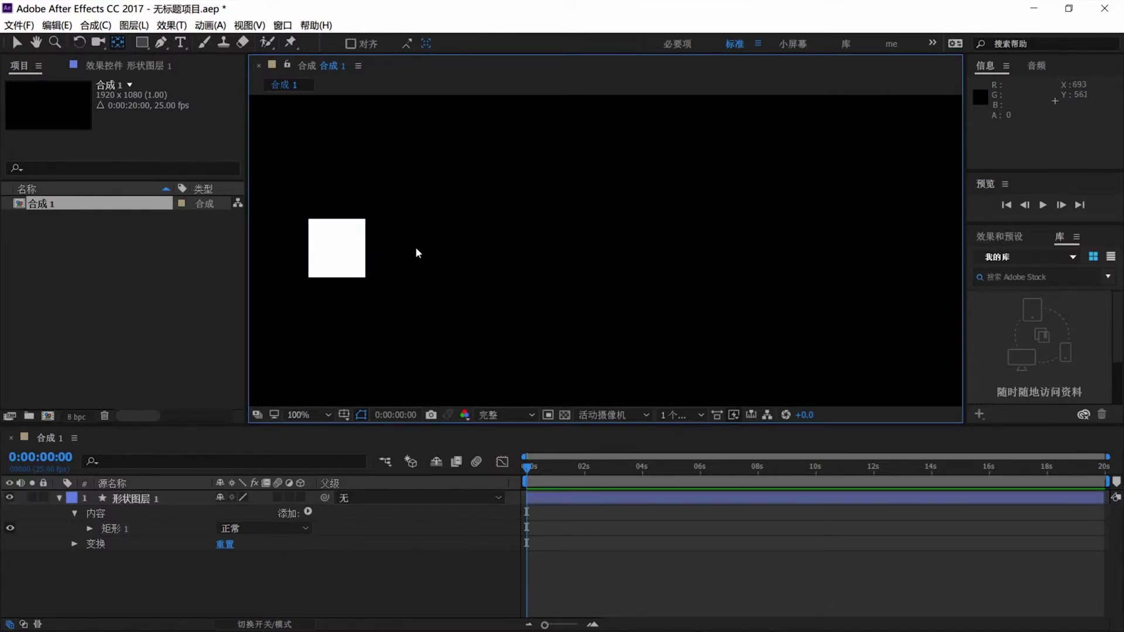
click(130, 499)
drag(605, 250, 334, 265)
click(187, 569)
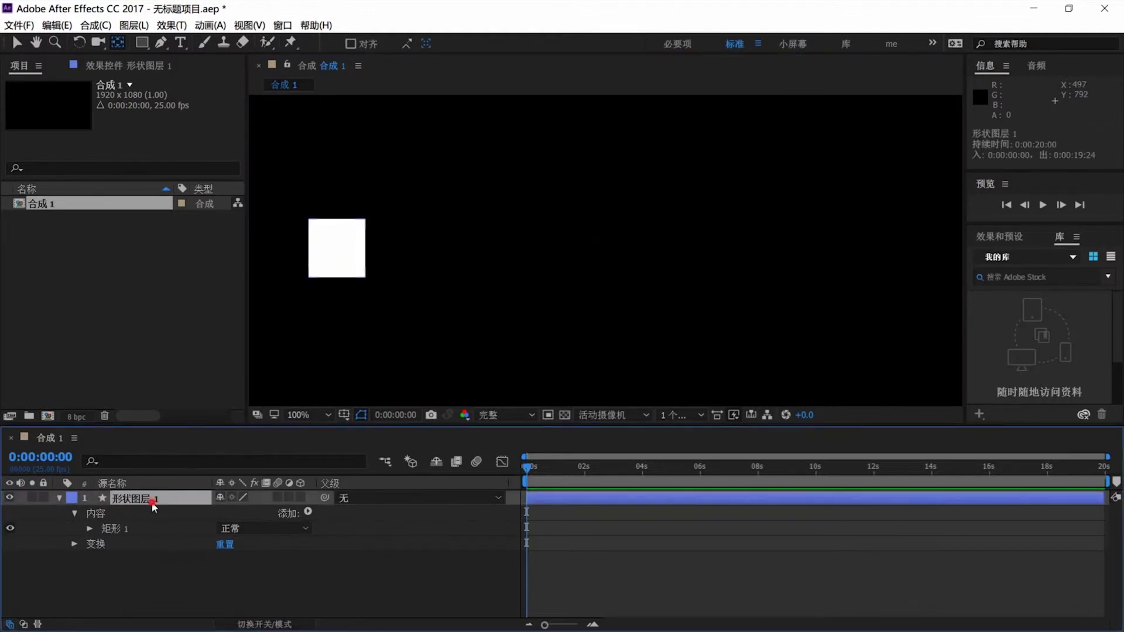
Step: Keyframe the shape layer's position at 0:00:00:00 and move the square horizontally to X 1299.5 at 0:00:13:07
click(153, 504)
key(p)
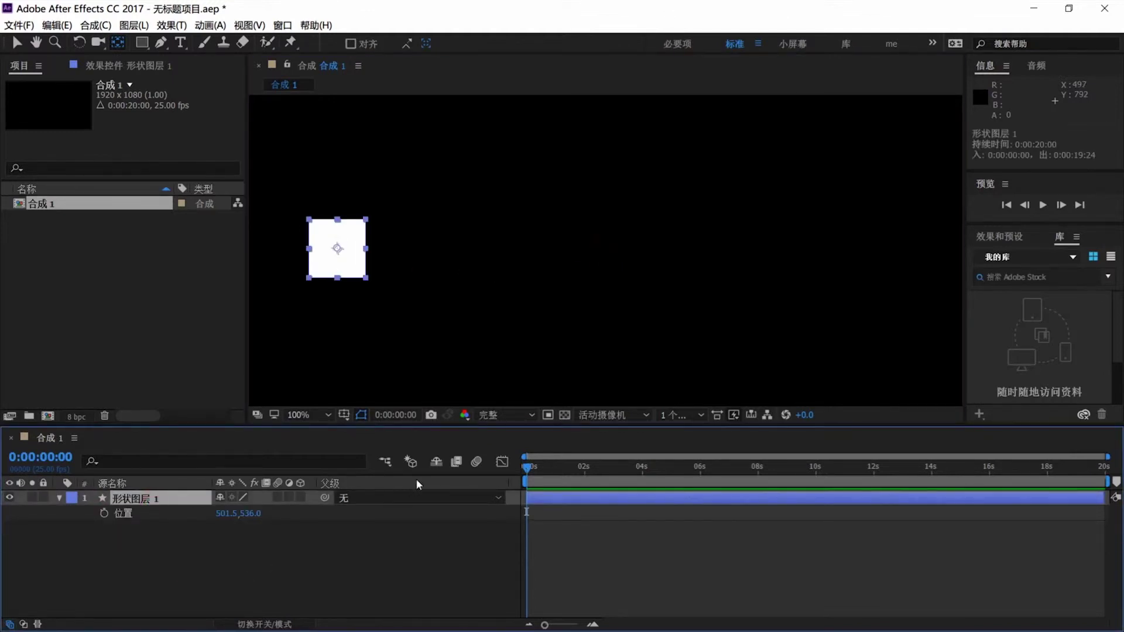
click(104, 513)
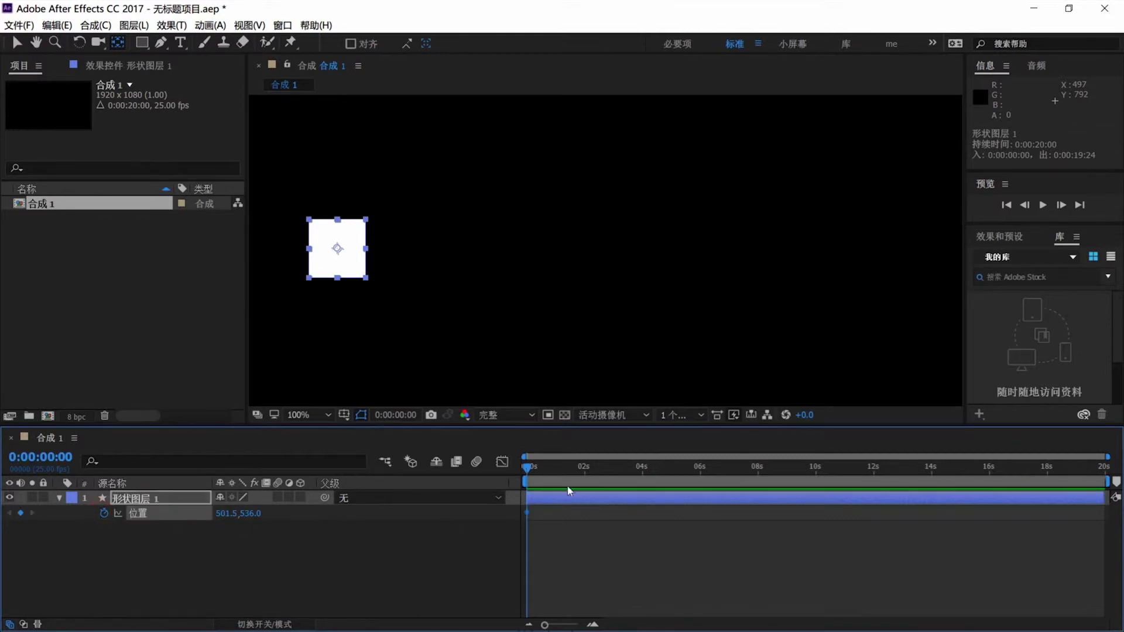
drag(540, 477, 911, 476)
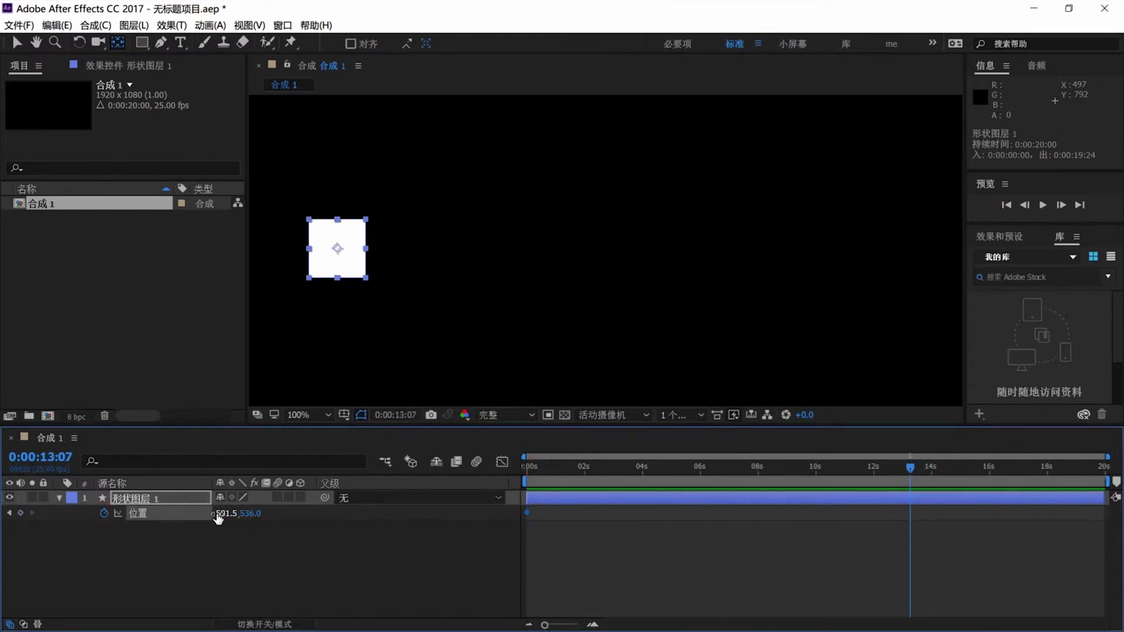
drag(218, 518, 633, 514)
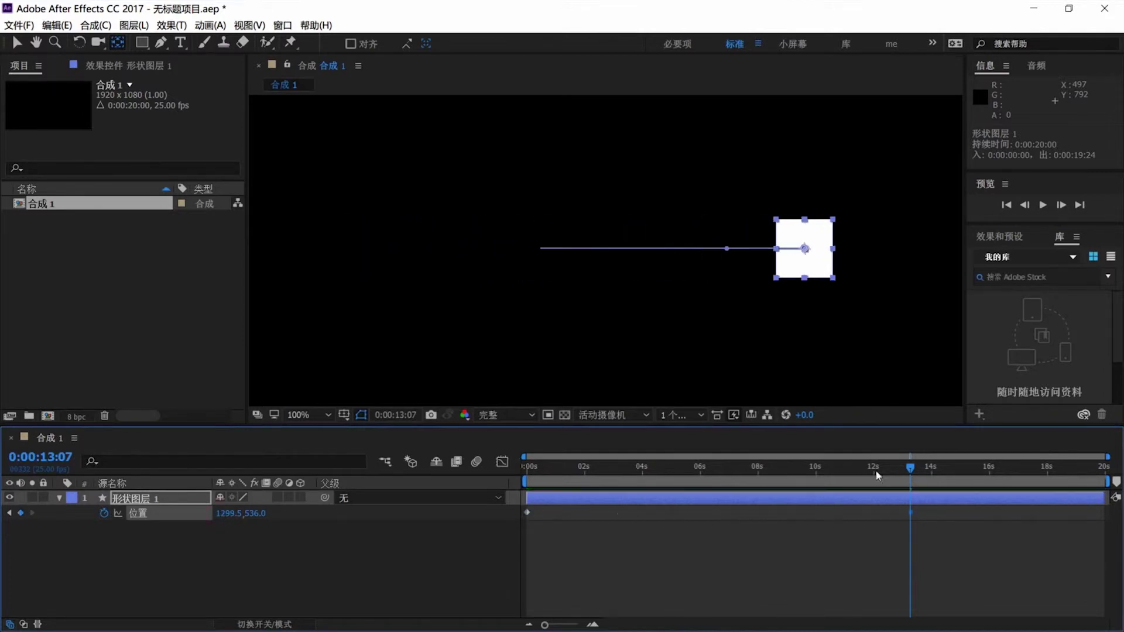
Step: Add six intermediate position keyframes from 0:00:01:19 to 0:00:11:15, alternately lowering and raising the square to form a wave-shaped path ending at Y 480.3
drag(862, 467, 578, 468)
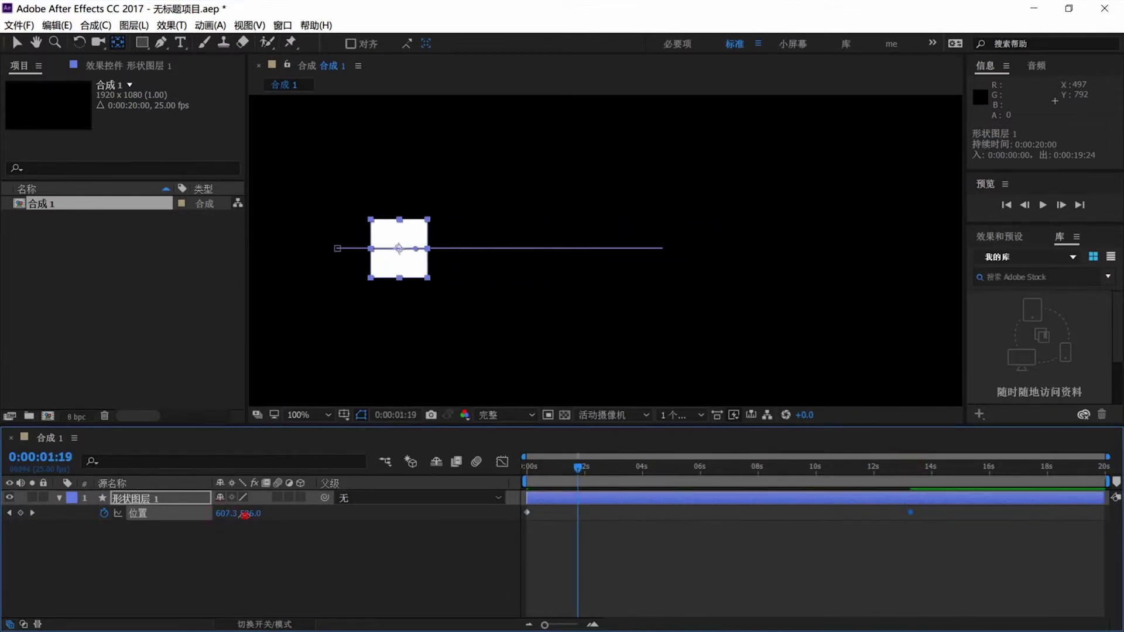
drag(245, 515, 161, 515)
click(644, 467)
click(707, 467)
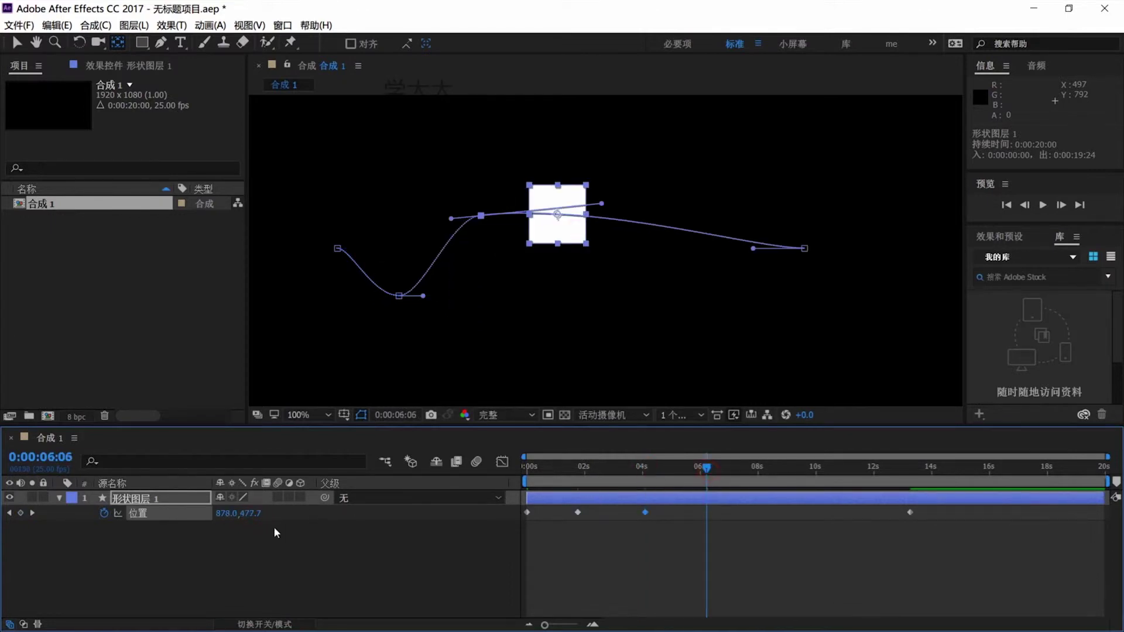
drag(251, 513, 369, 522)
click(759, 467)
click(820, 467)
click(862, 467)
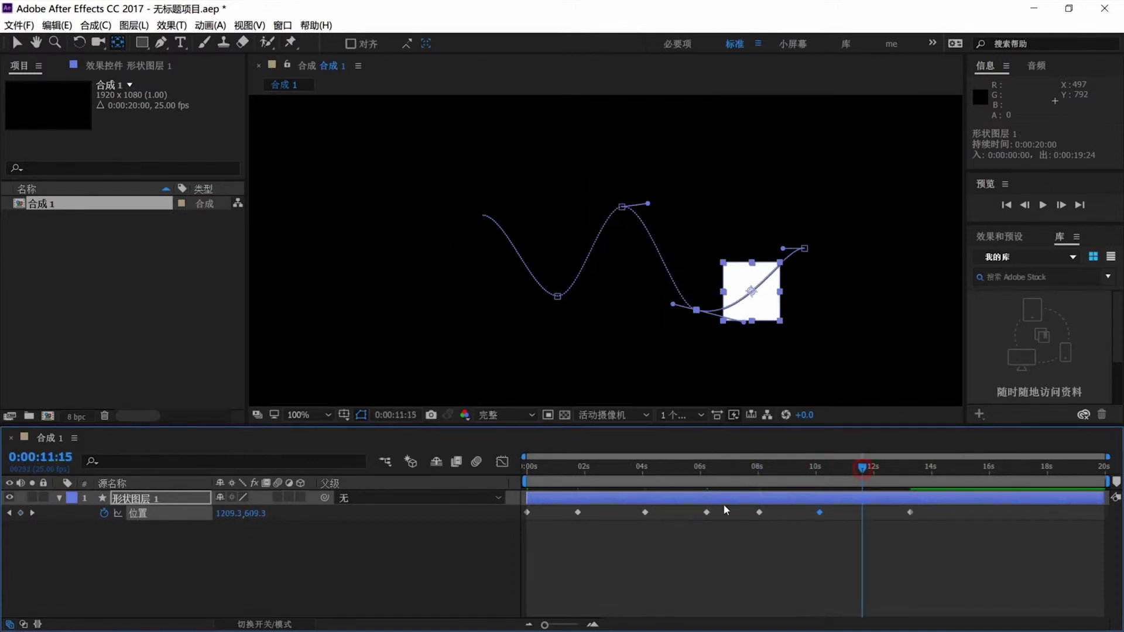
drag(255, 514, 223, 516)
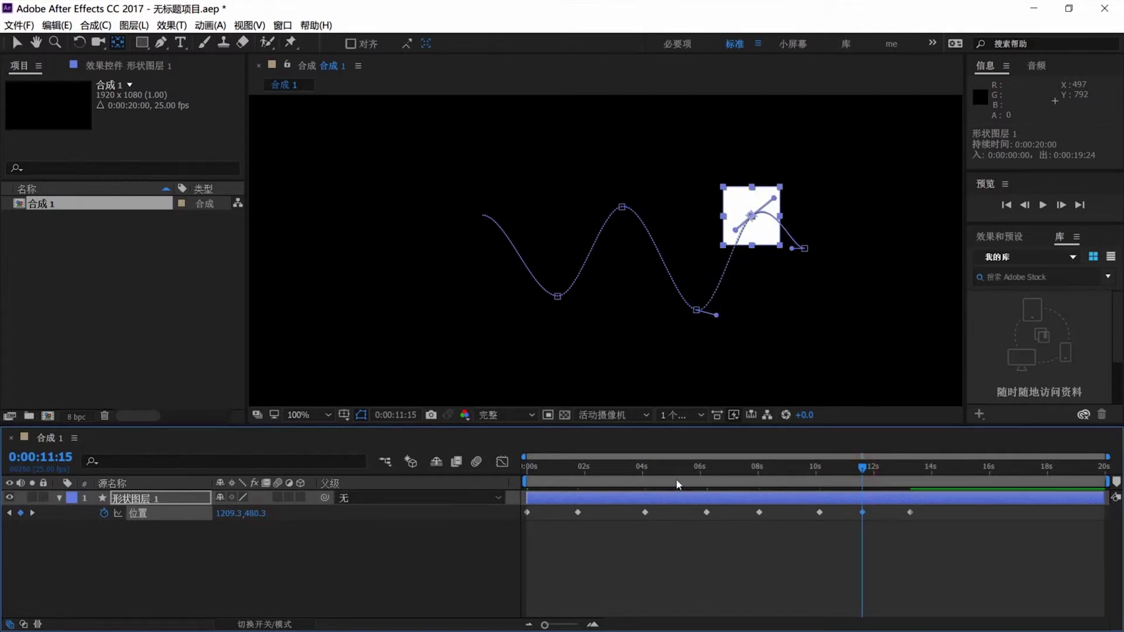
Step: Scrub to 0:00:01:06 to observe the motion path, check its 0:00:15:00 limit in the Display preferences, and close the dialog
drag(676, 469, 562, 488)
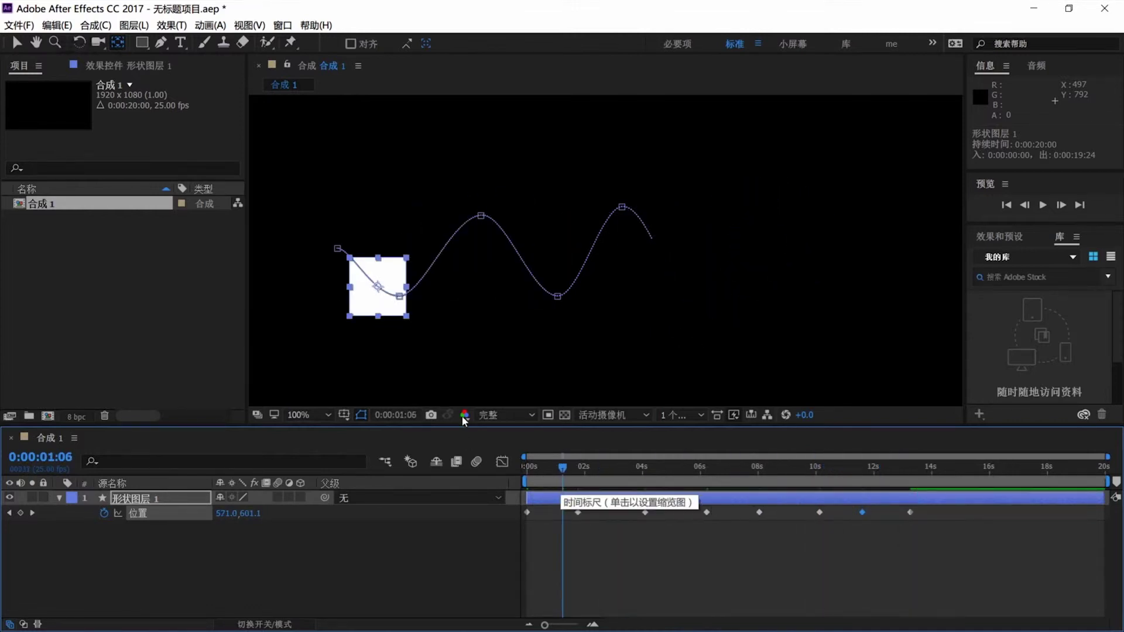
key(ctrl+alt+semicolon)
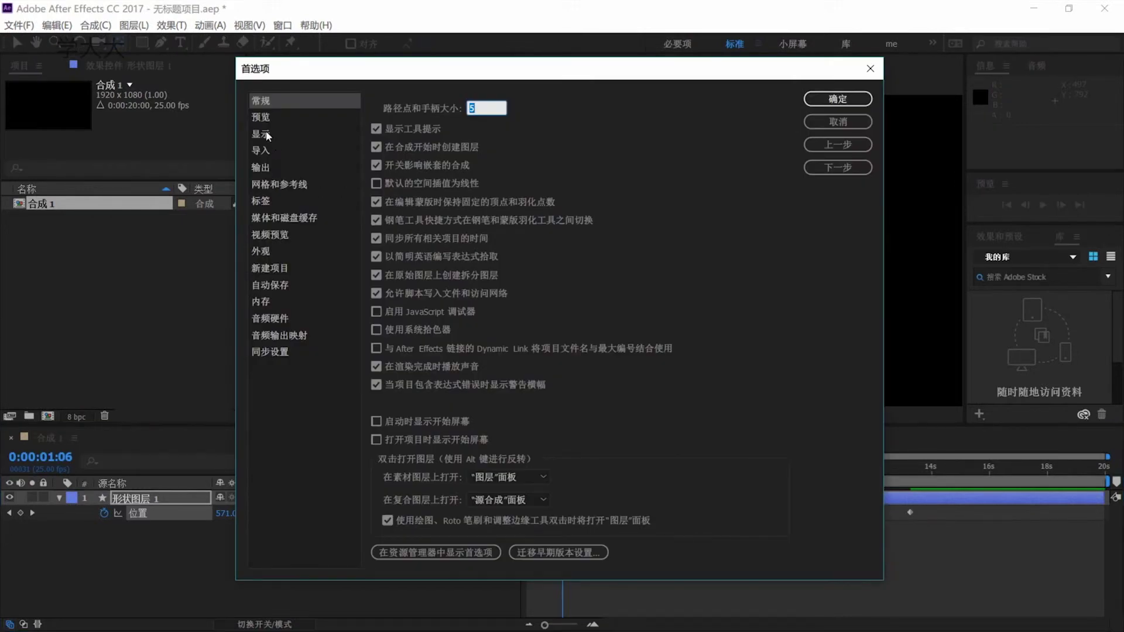
click(261, 135)
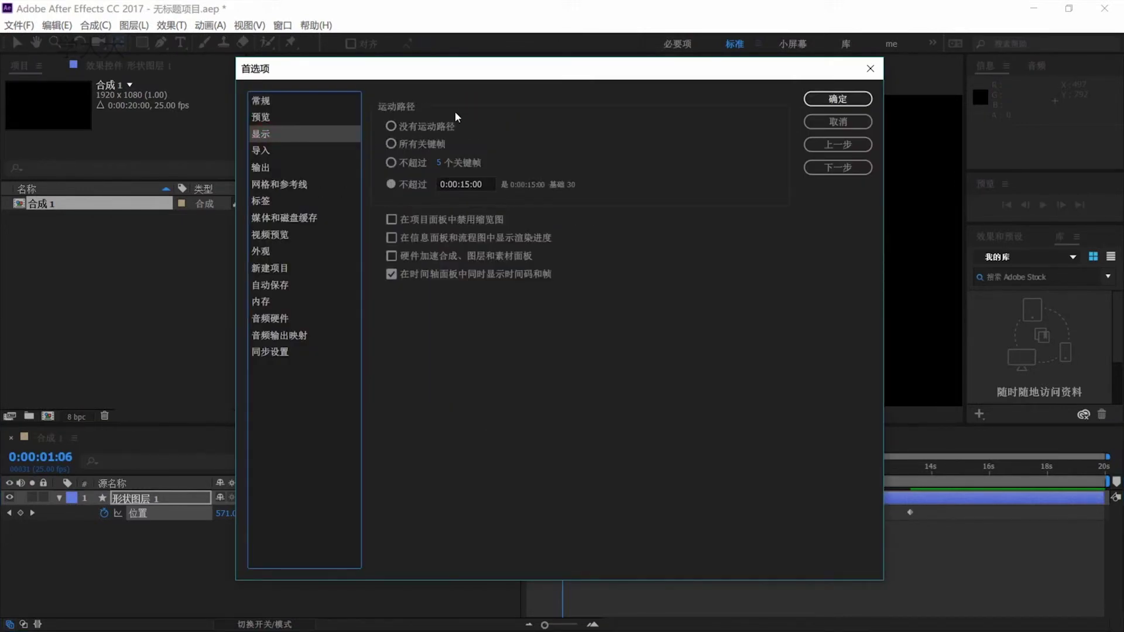
drag(495, 68, 418, 68)
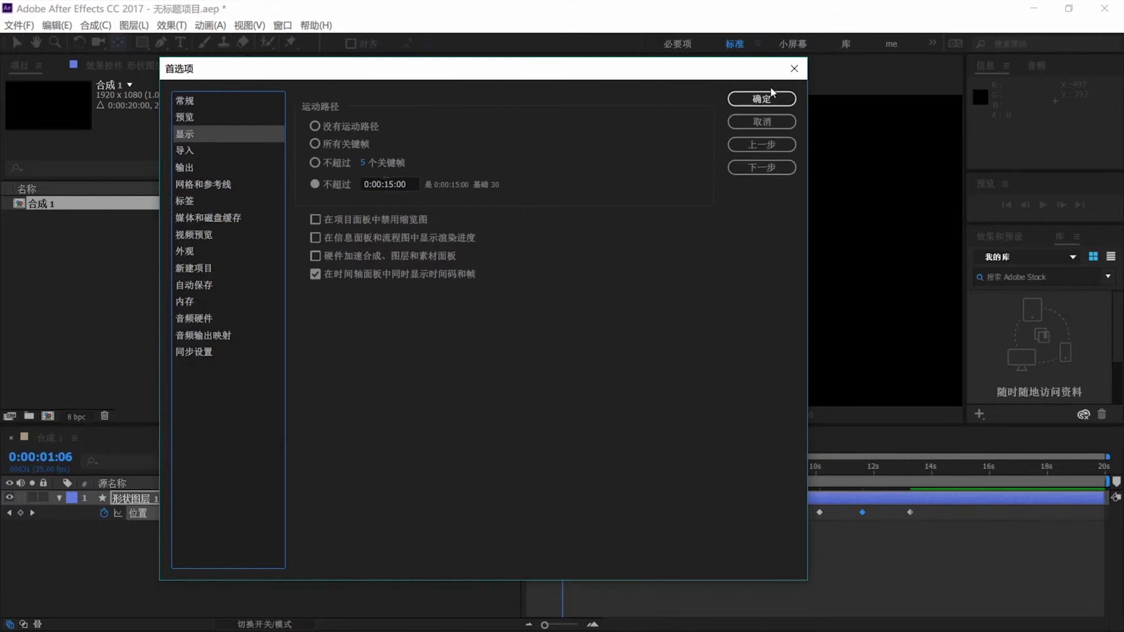
click(794, 68)
Step: Select all of the shape layer's position keyframes and stretch them slightly later in time
click(924, 534)
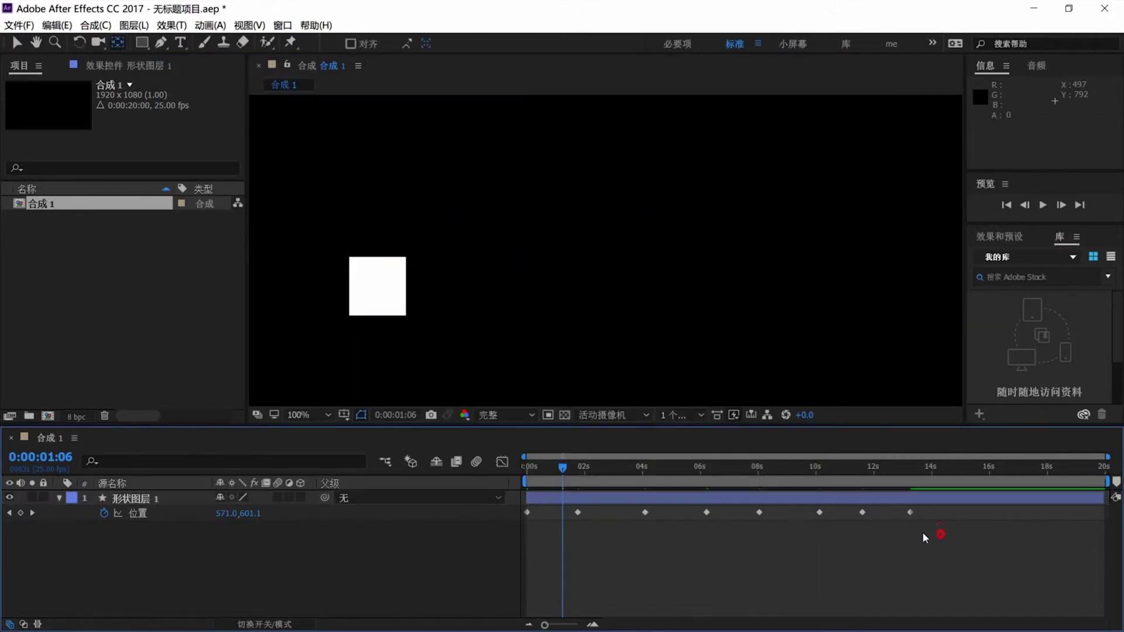
drag(923, 534, 523, 514)
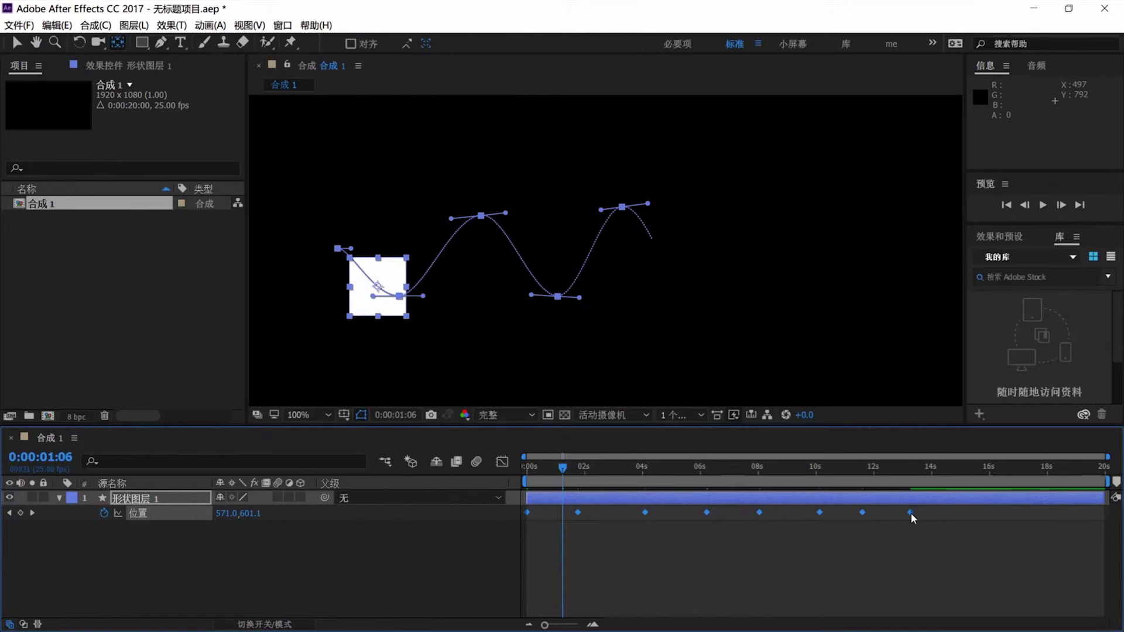
mouse_move(911, 512)
mouse_down()
mouse_move(1064, 502)
mouse_move(912, 511)
mouse_up()
Step: Set the motion path display to 没有运动路径 in the Display preferences and apply it
key(ctrl+alt+semicolon)
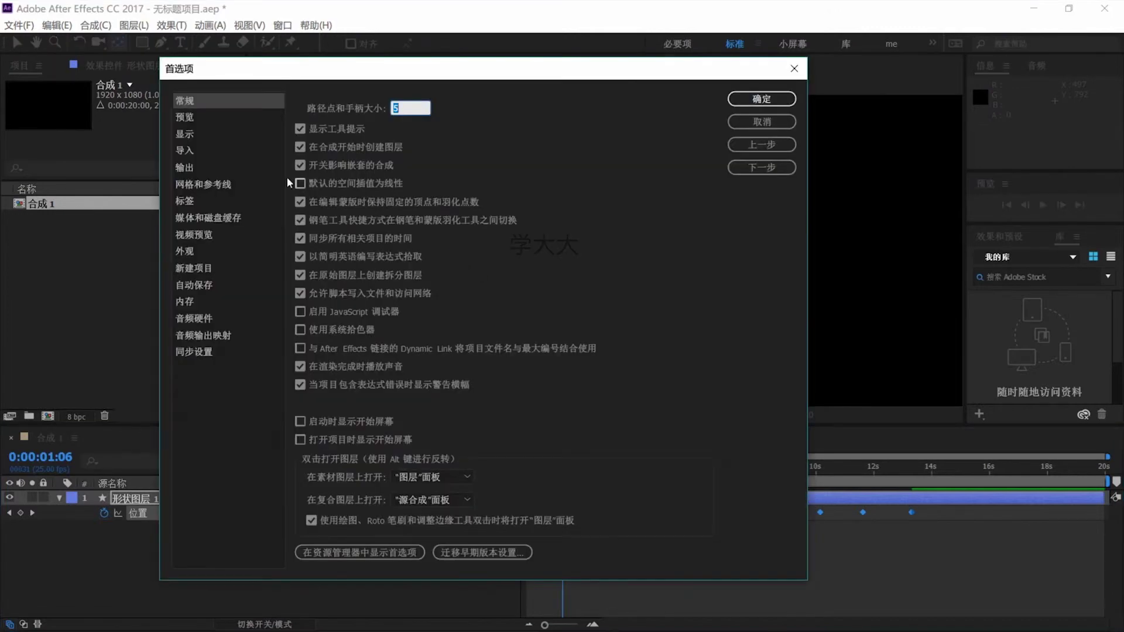
click(195, 137)
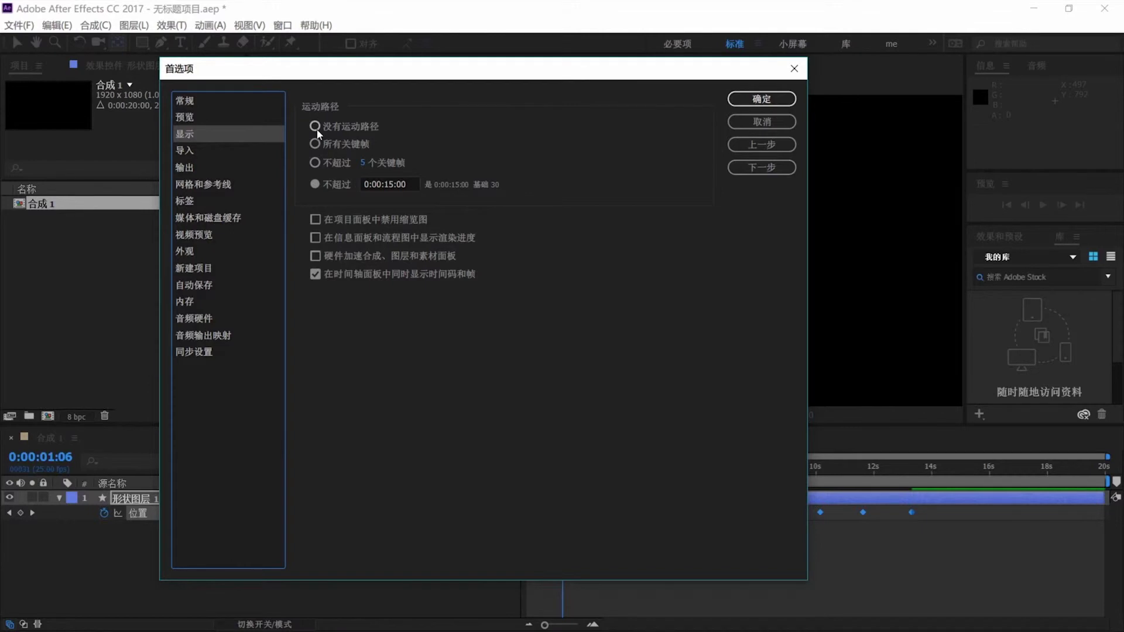
drag(359, 70, 781, 229)
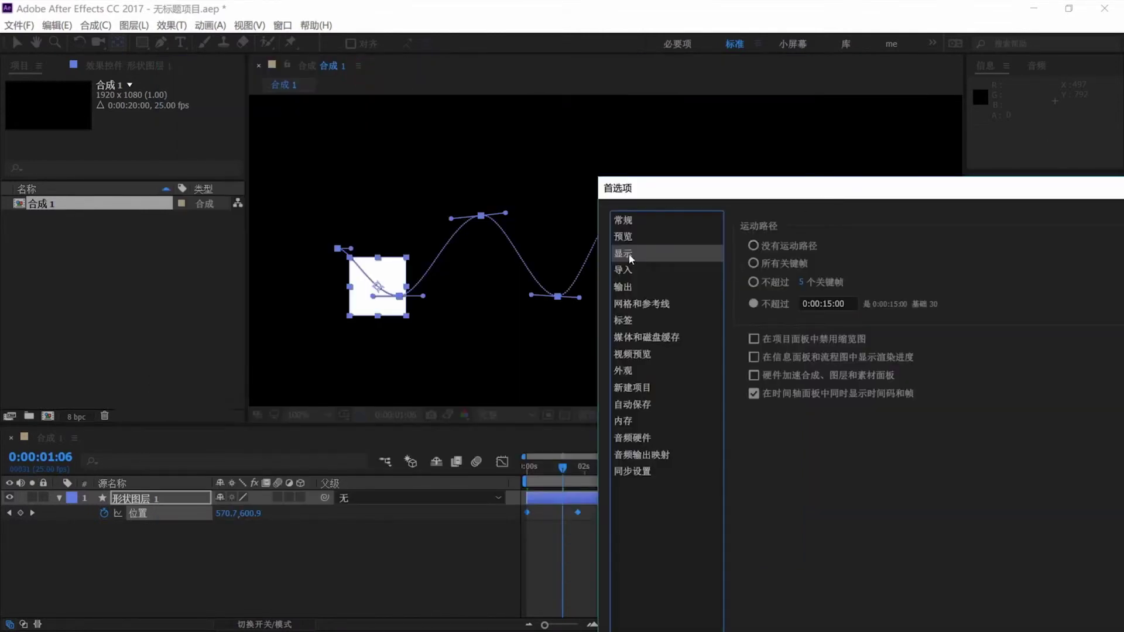
click(755, 246)
drag(840, 188, 539, 282)
click(850, 297)
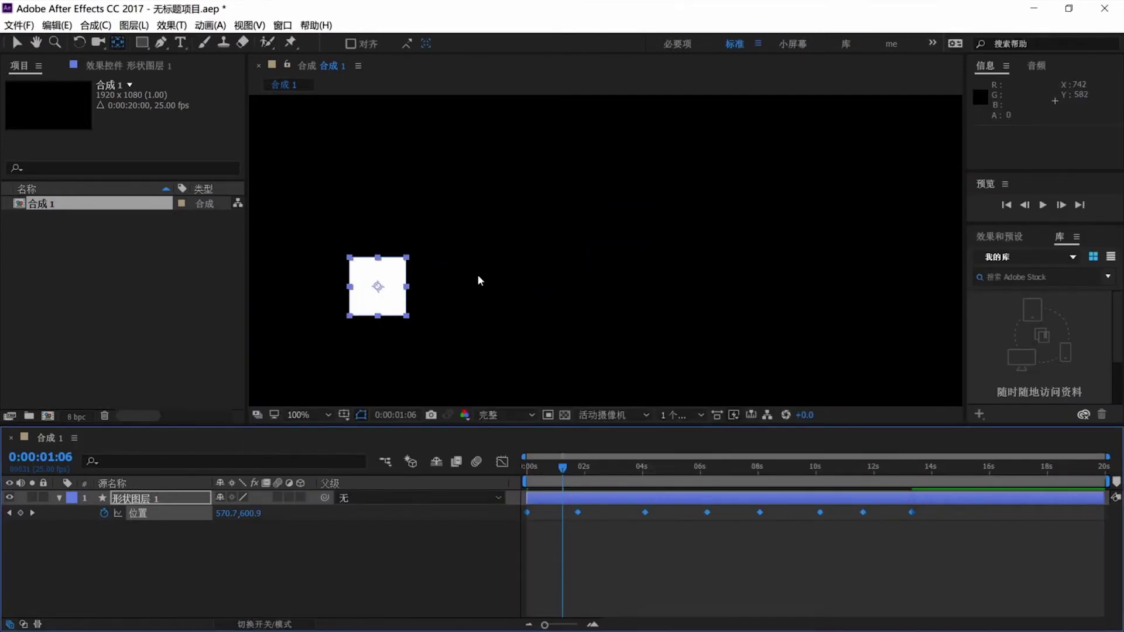
Step: Limit the motion path display to no more than 4 keyframes in the Display preferences and apply it
key(ctrl+alt+semicolon)
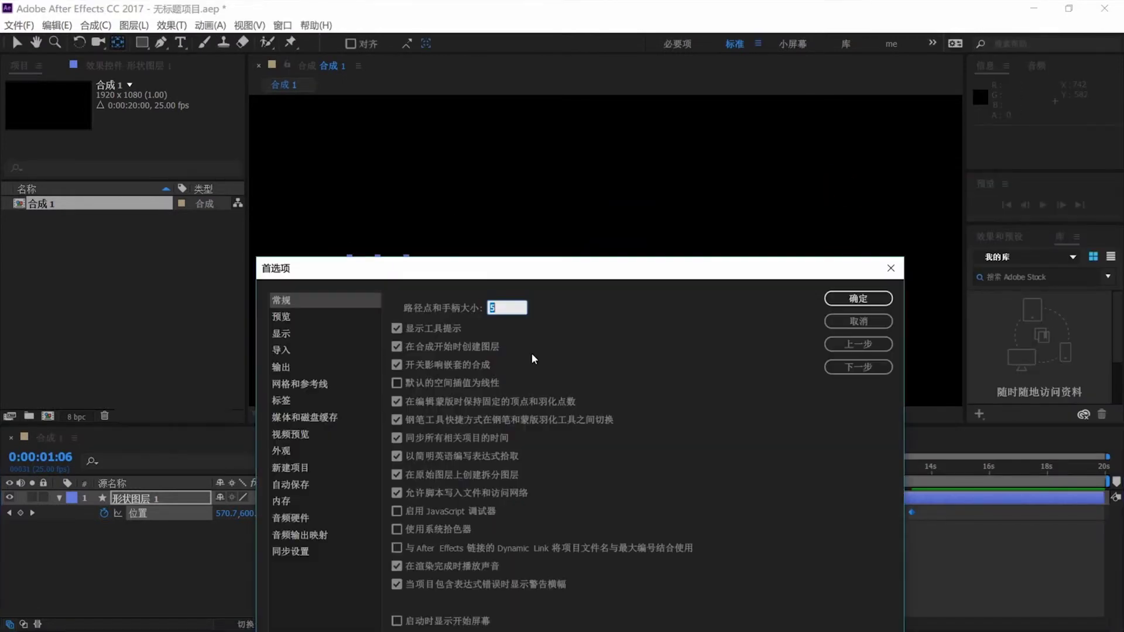
click(281, 334)
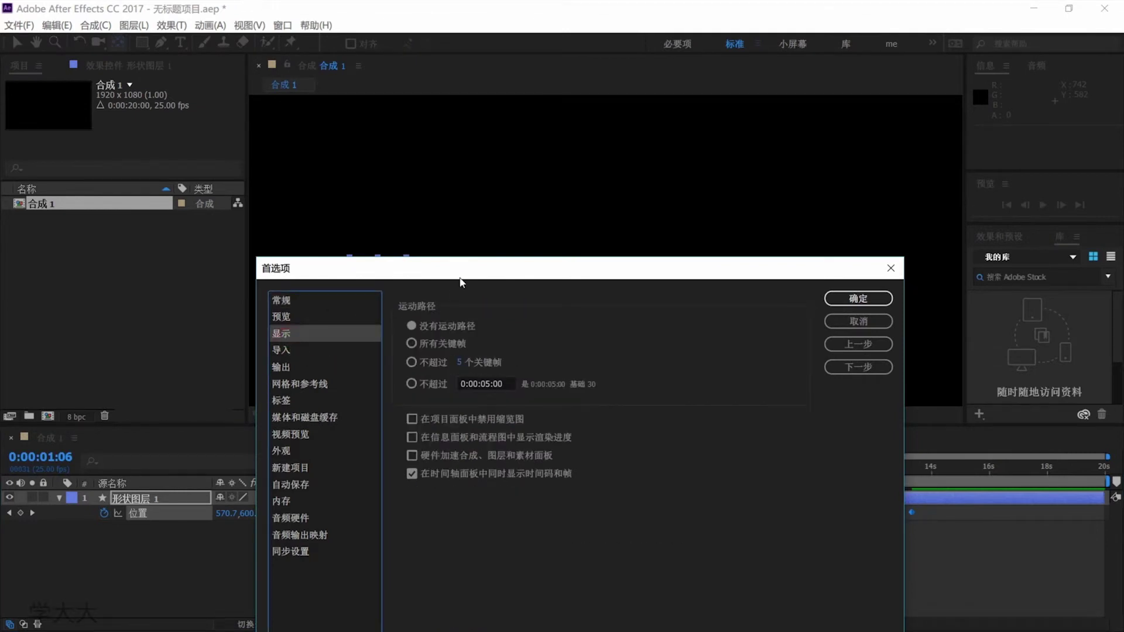
drag(466, 270, 594, 220)
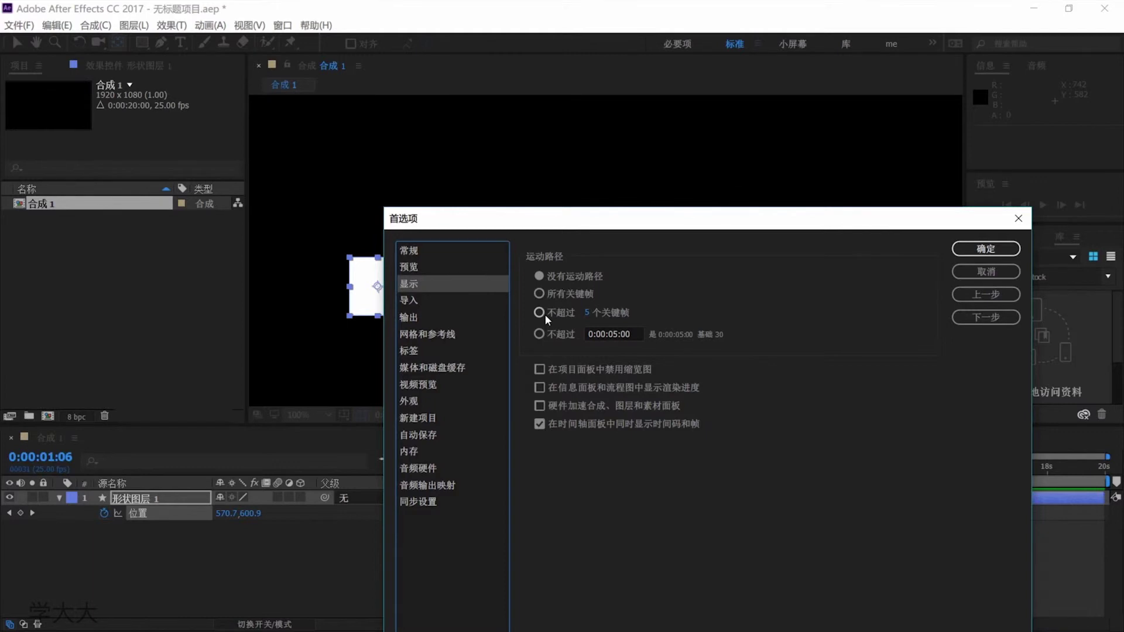
click(543, 314)
drag(599, 223, 264, 560)
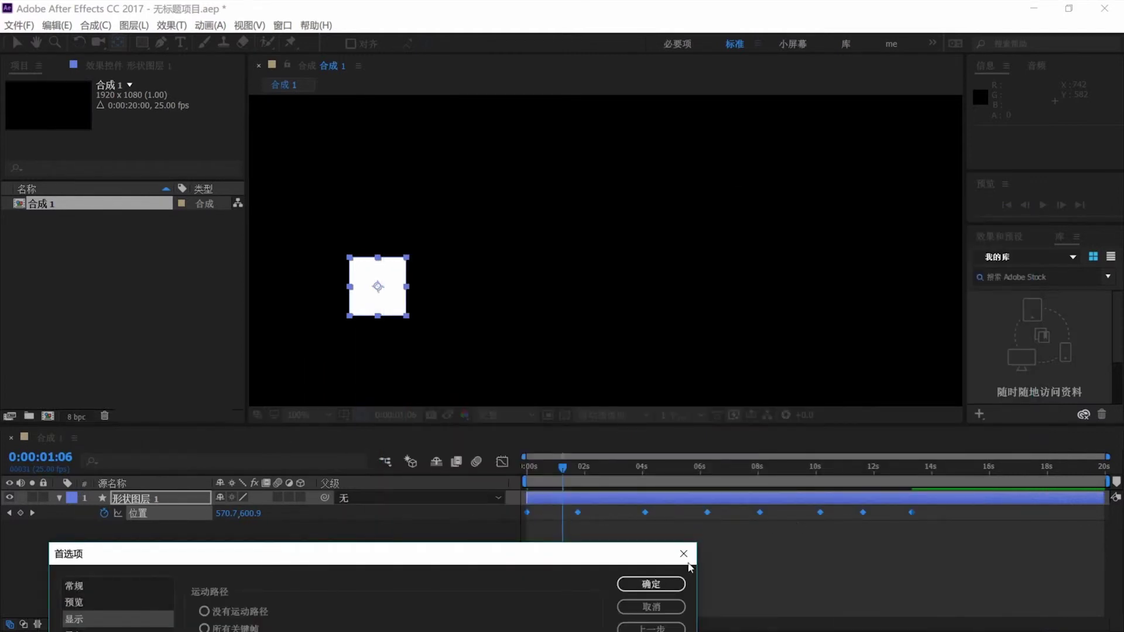
click(662, 583)
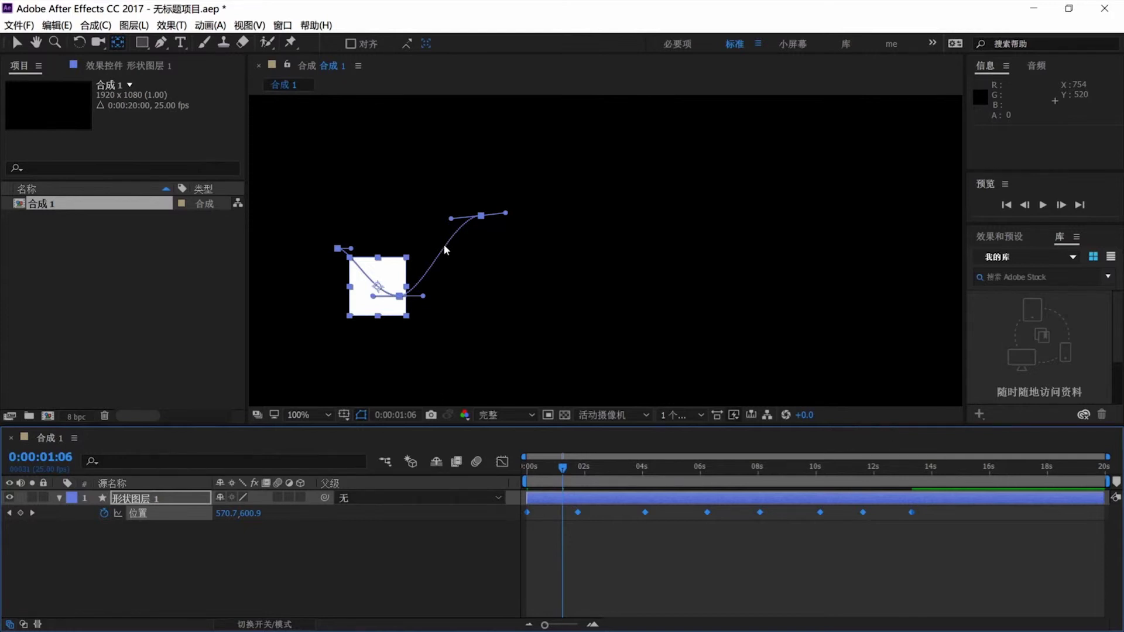
Step: Limit the motion path display by time to no more than 0:00:15:00 in the Display preferences
key(ctrl+alt+semicolon)
drag(389, 546, 549, 72)
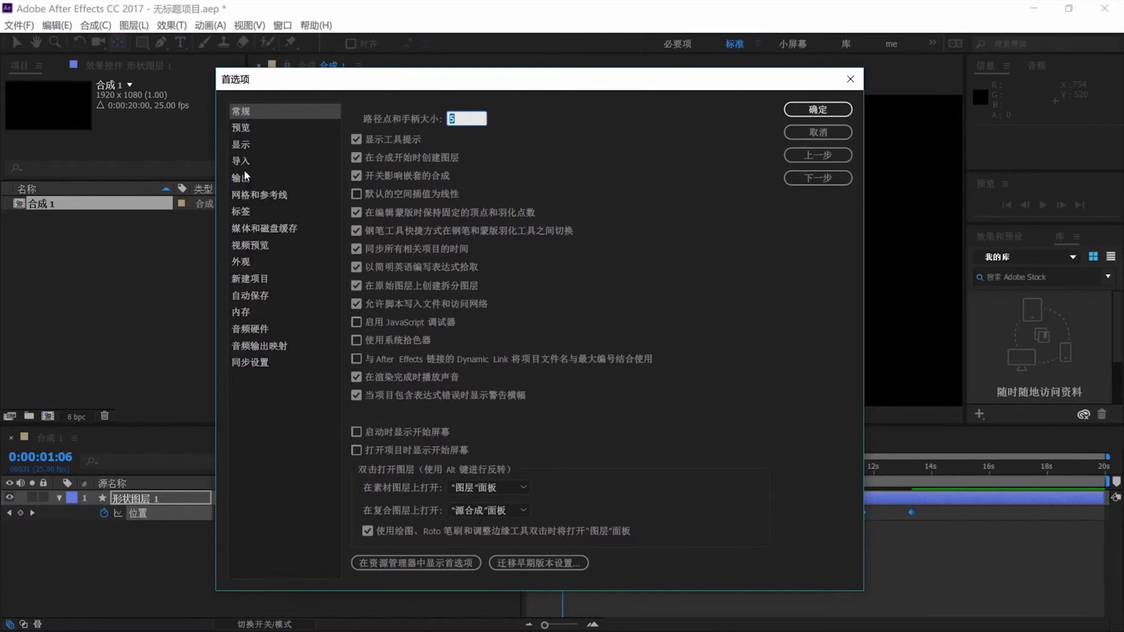
click(240, 144)
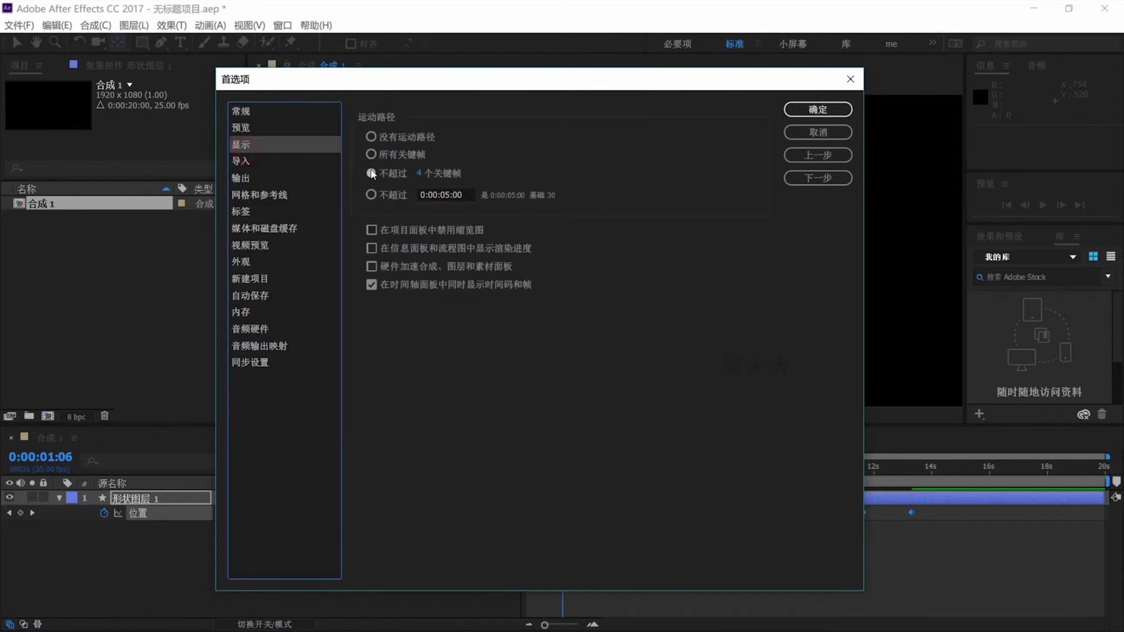
click(434, 197)
click(445, 195)
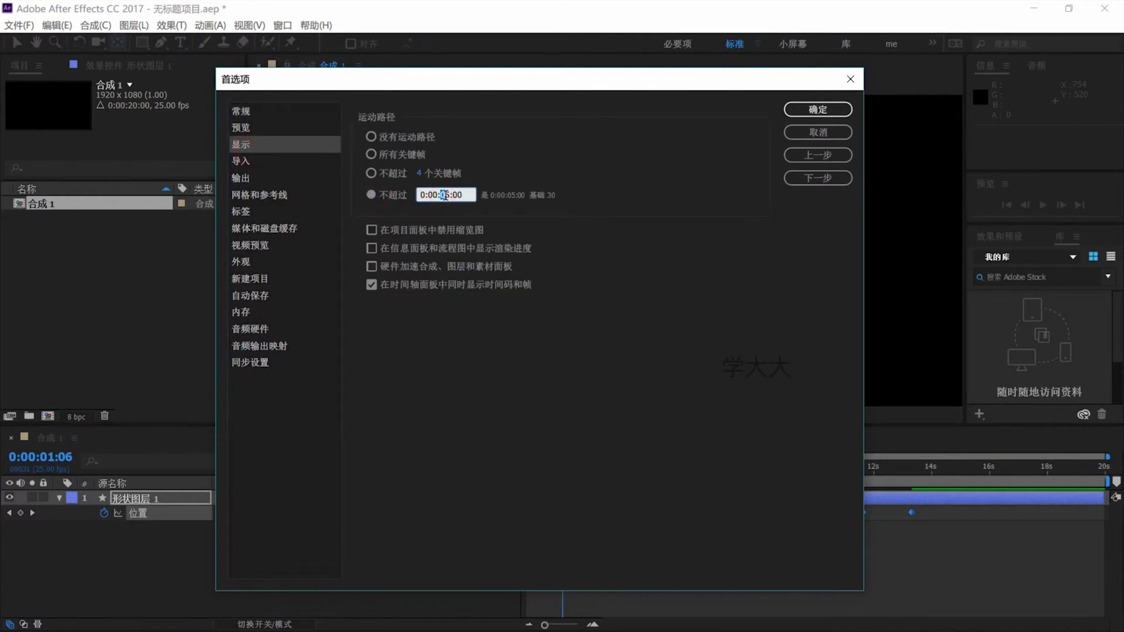
text(1)
click(473, 206)
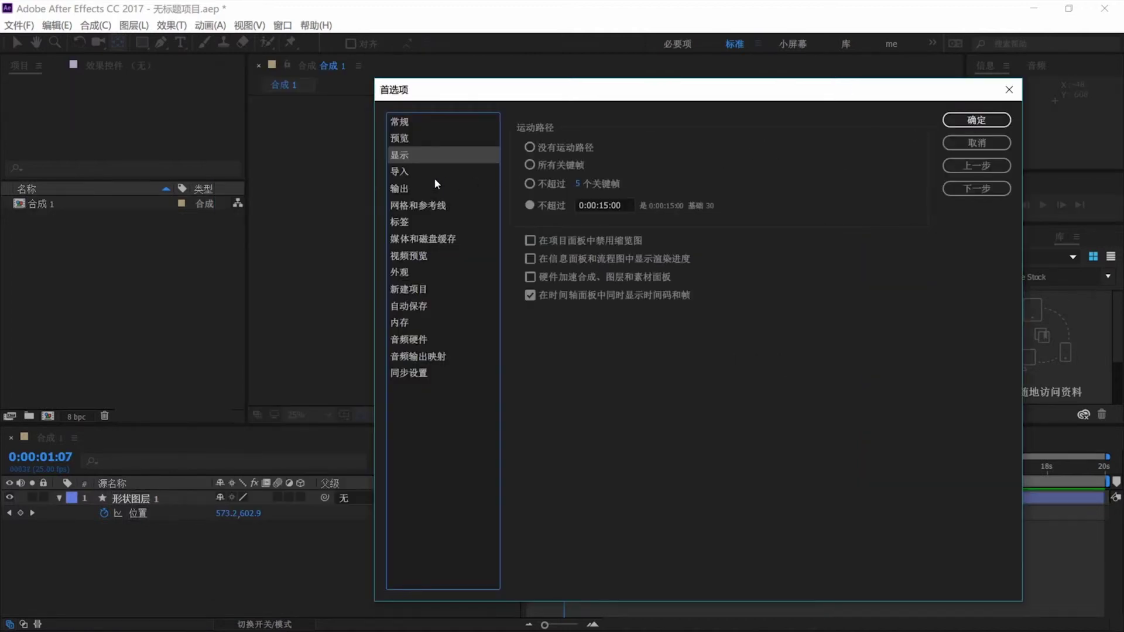
Step: Import the still image ntk-1447-8475.jpg and add it as a layer above the shape layer in 合成 1
click(426, 174)
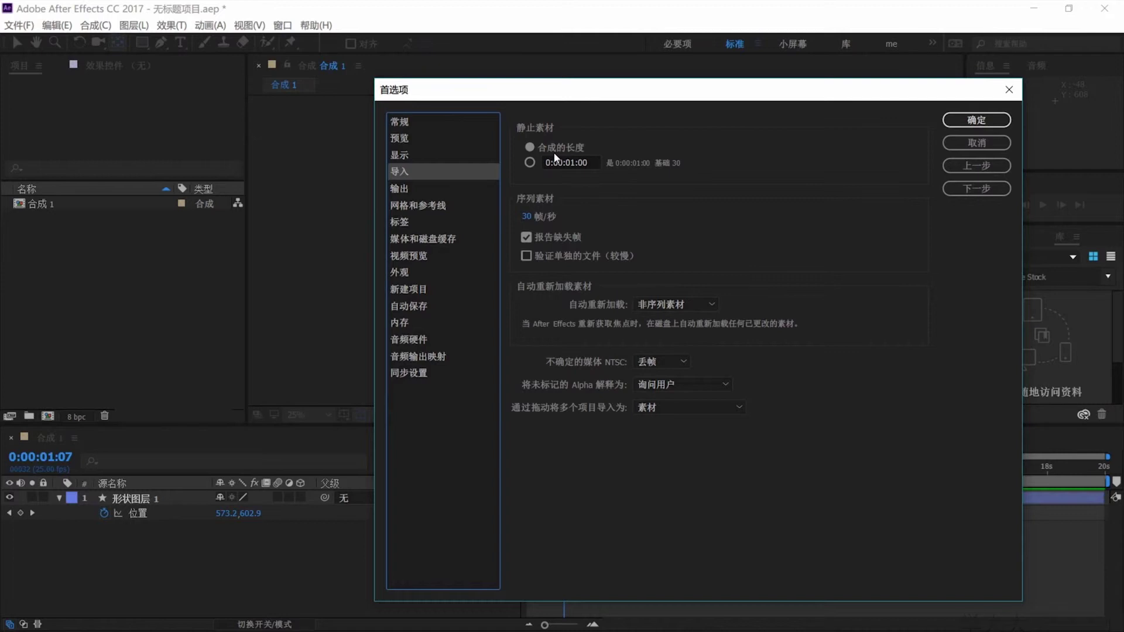
click(961, 140)
click(93, 226)
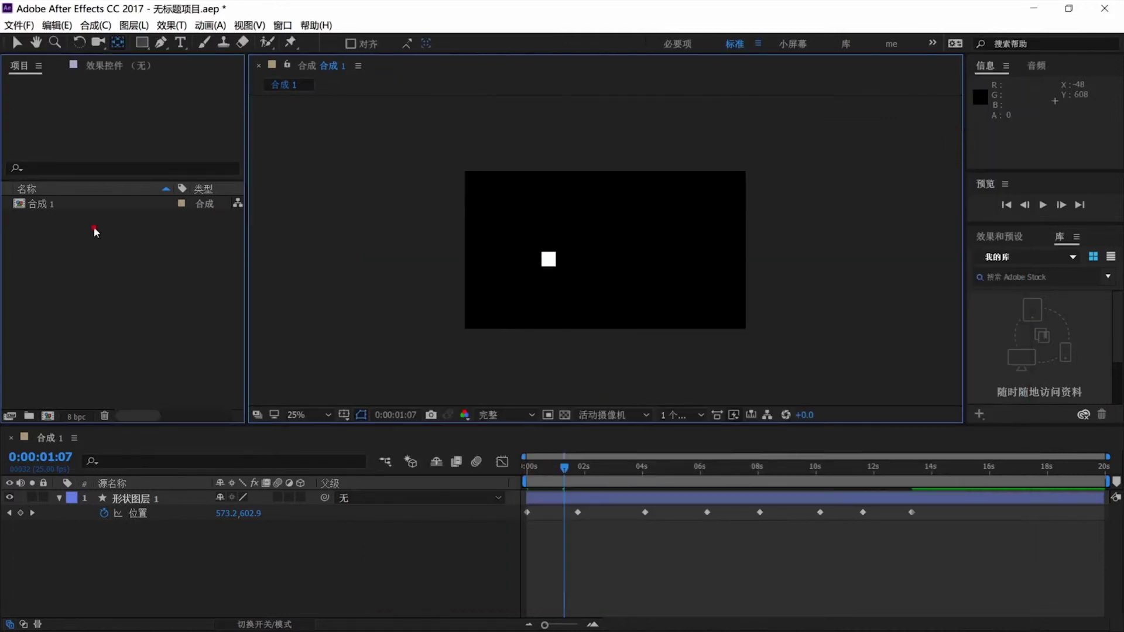
double_click(93, 226)
key(Escape)
click(174, 325)
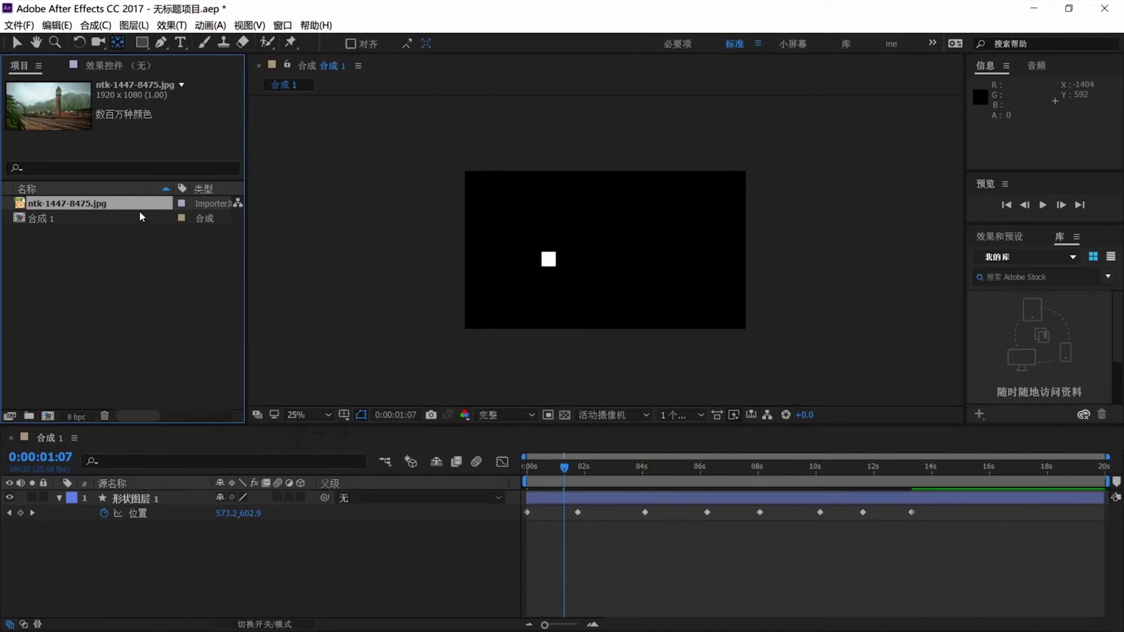
drag(139, 205, 170, 492)
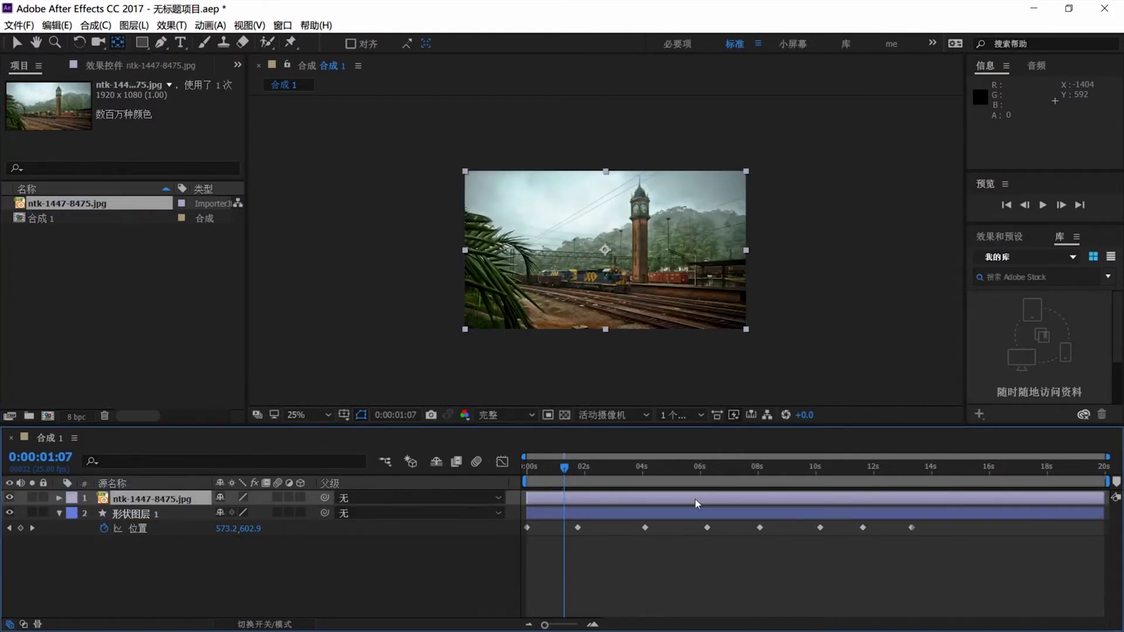
Step: Set the still footage duration to 0:00:05:00 in the 导入 preferences
key(ctrl+alt+semicolon)
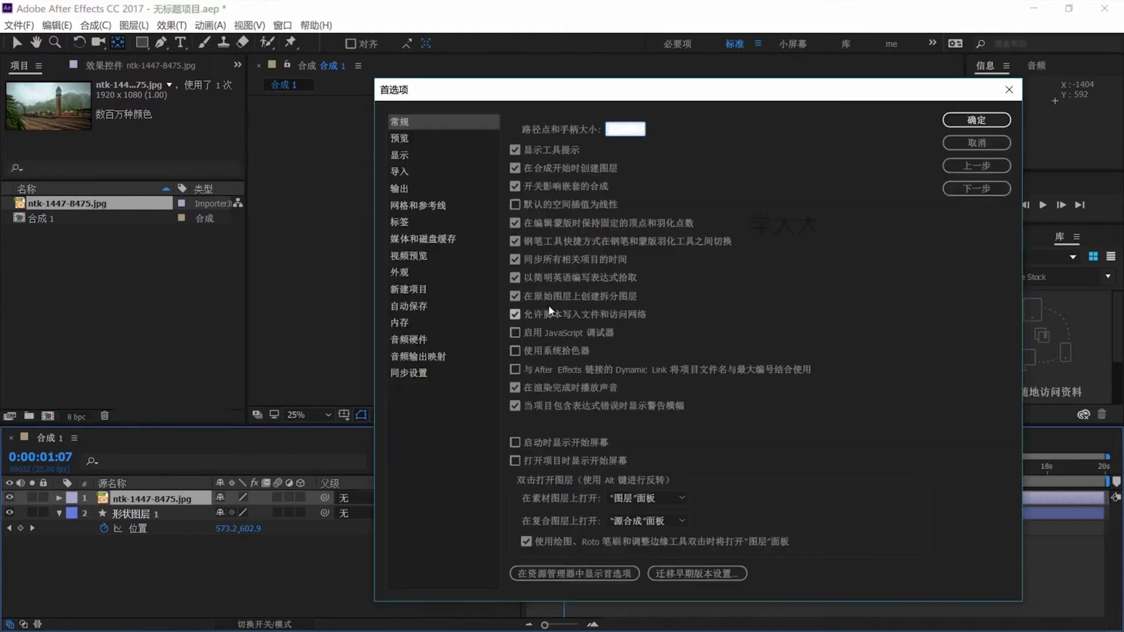
click(420, 171)
click(530, 163)
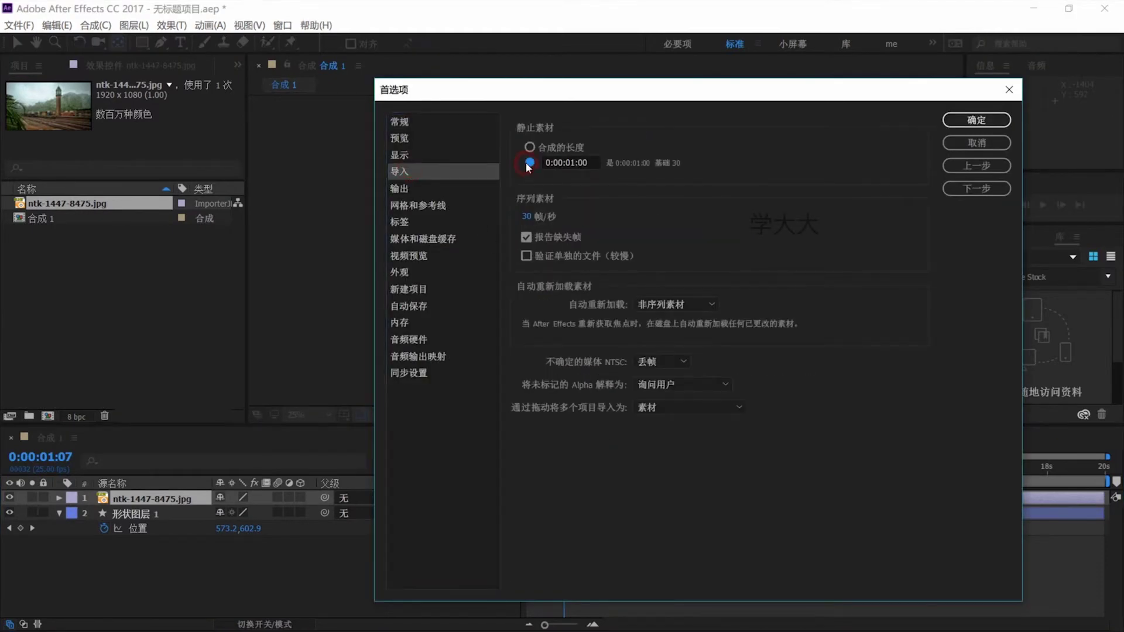
click(572, 163)
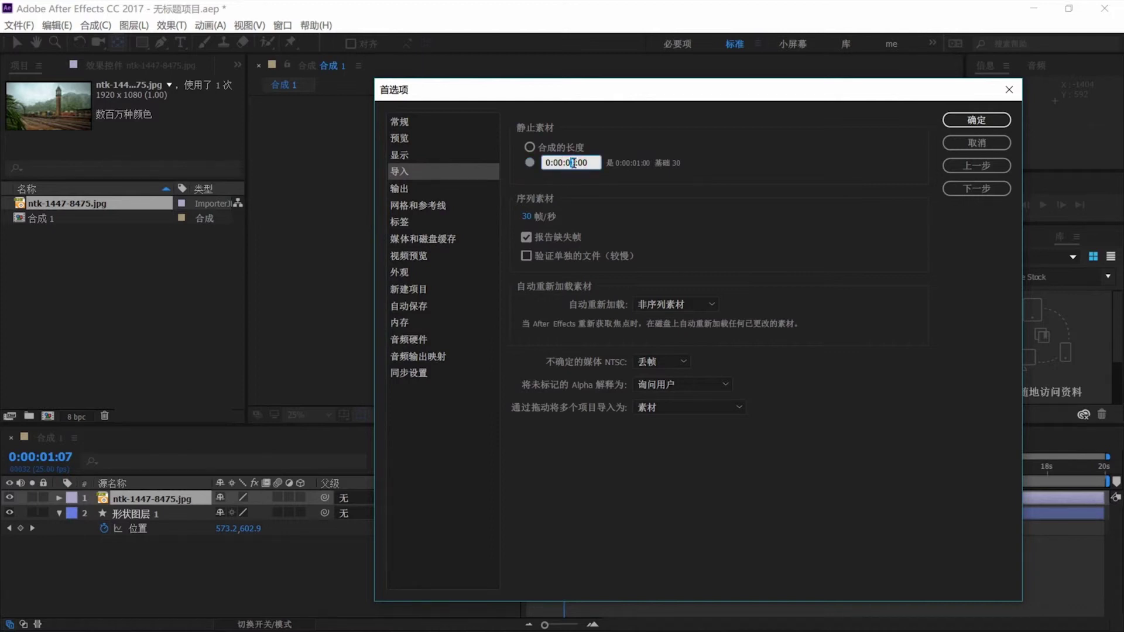
text(5)
click(629, 182)
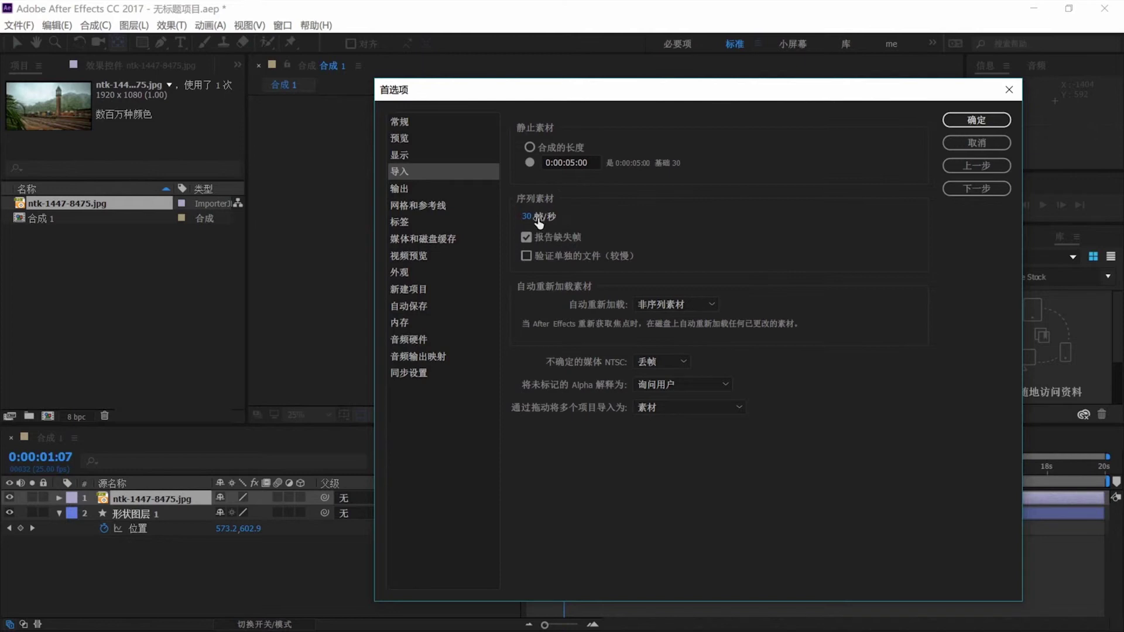
Step: Review the 输出 and 网格和参考线 preferences and close the preferences without applying anything
click(409, 192)
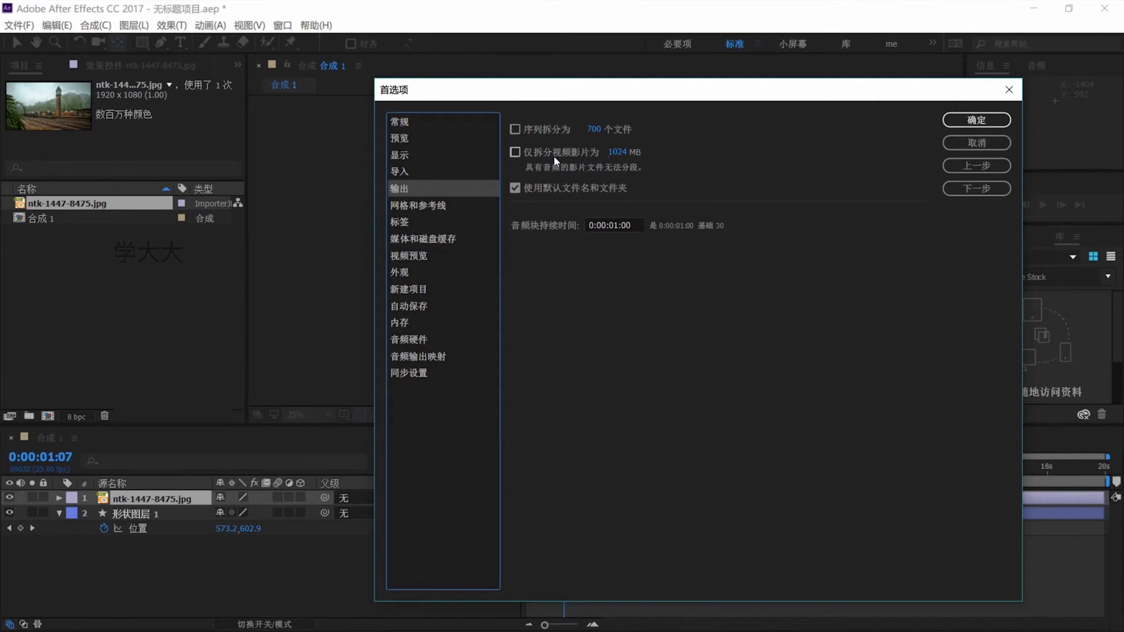
click(425, 208)
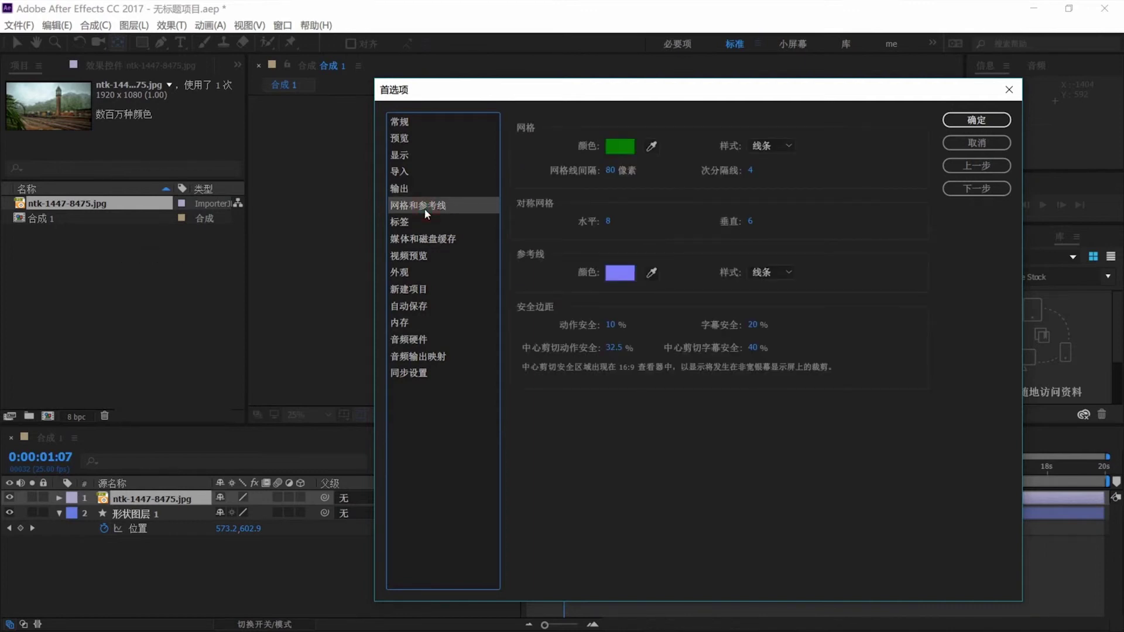
click(958, 144)
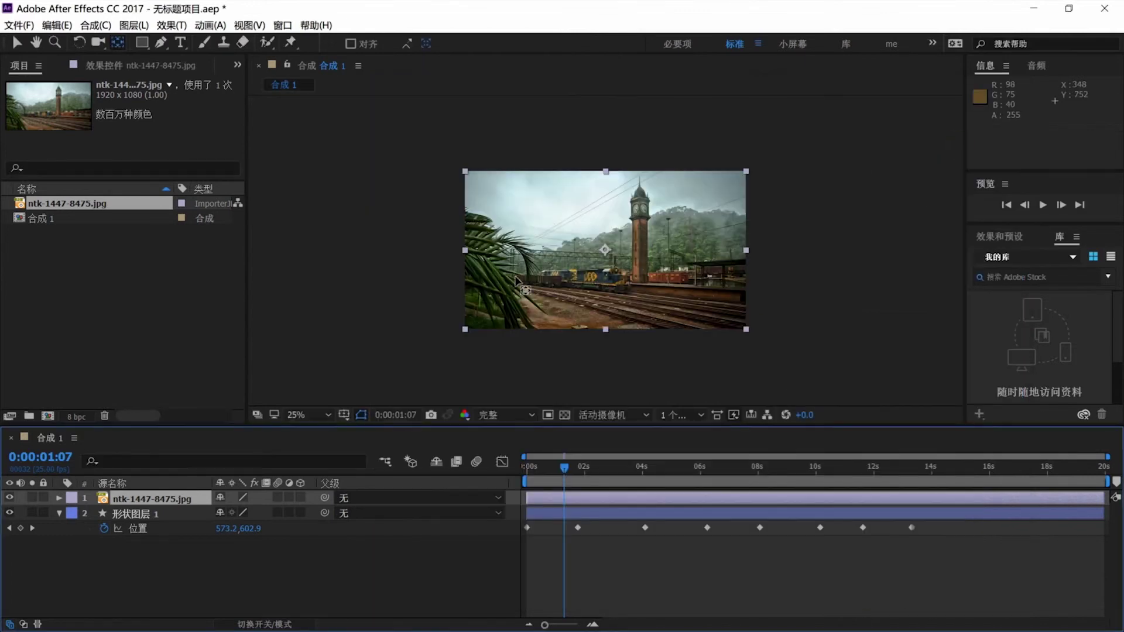
Step: Show the proportional grid (对称网格) and rulers over the composition and place a vertical guide at about 1000 px
click(342, 415)
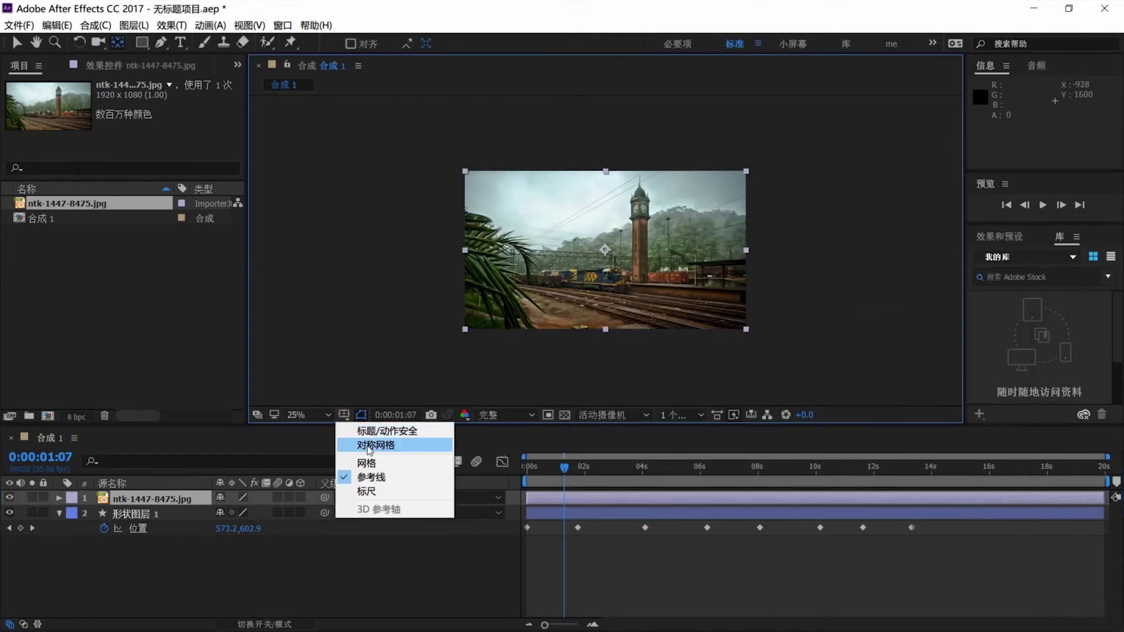
click(363, 445)
key(ctrl+r)
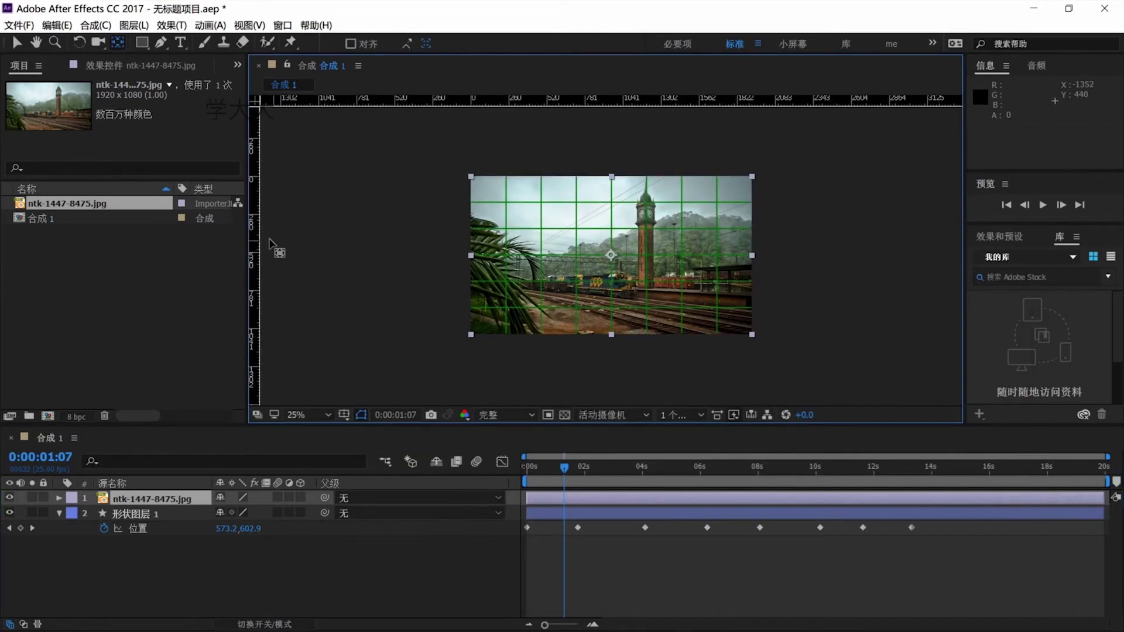
drag(253, 238, 617, 251)
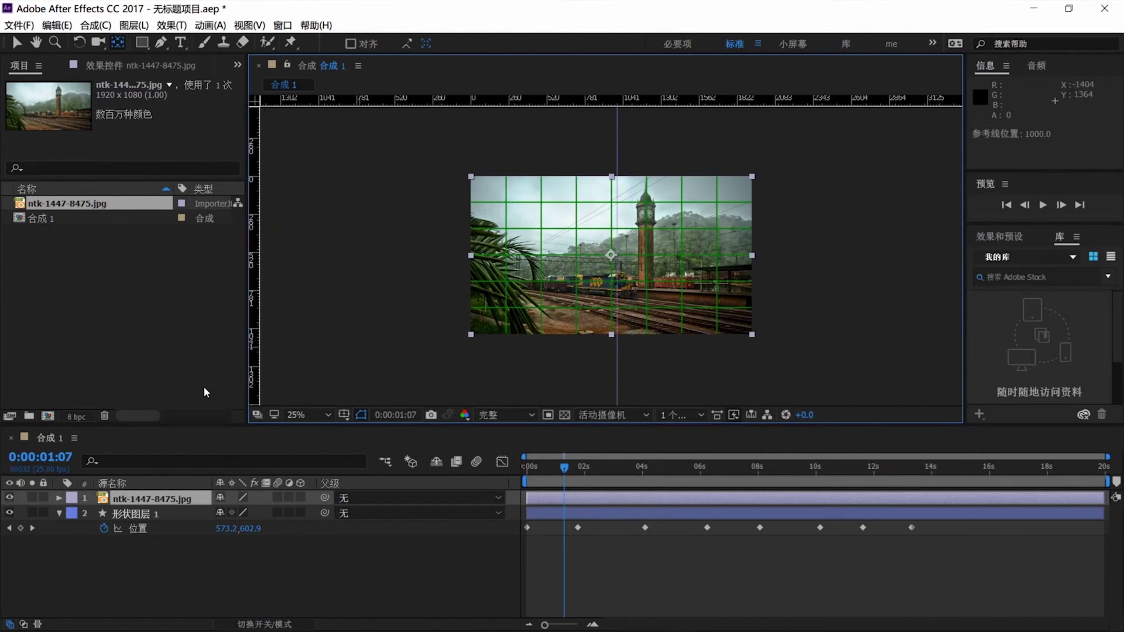
Step: Compare the 网格和参考线 preferences with the composition's grid and guide, and review the 标签 and 媒体和磁盘缓存 preferences
key(ctrl+alt+semicolon)
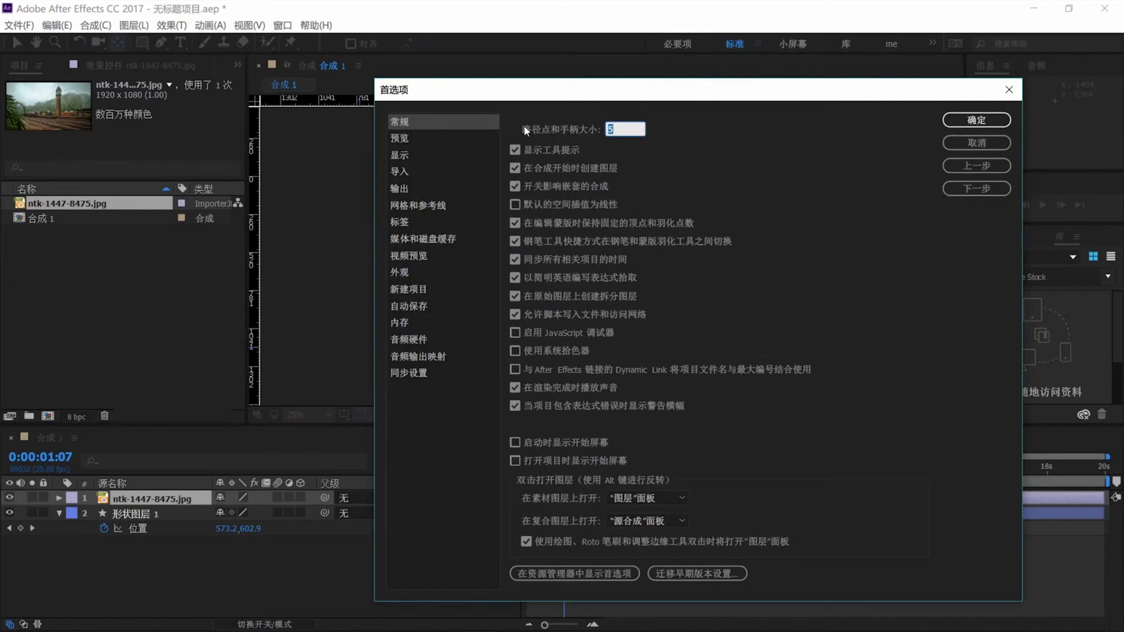
click(420, 204)
drag(628, 93, 968, 119)
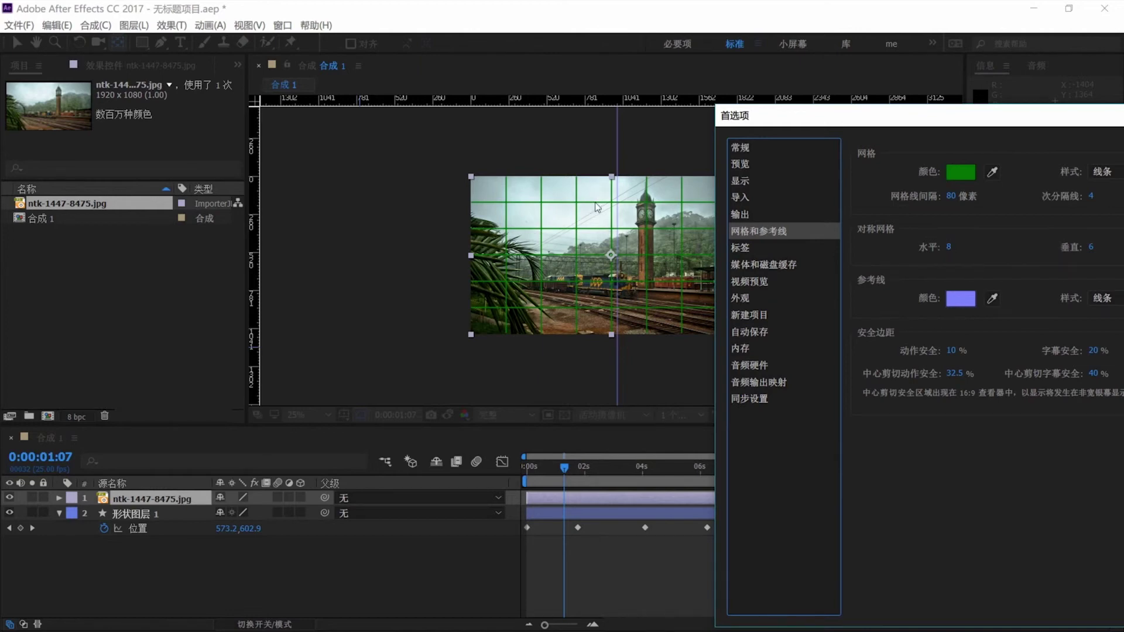
drag(938, 124, 832, 97)
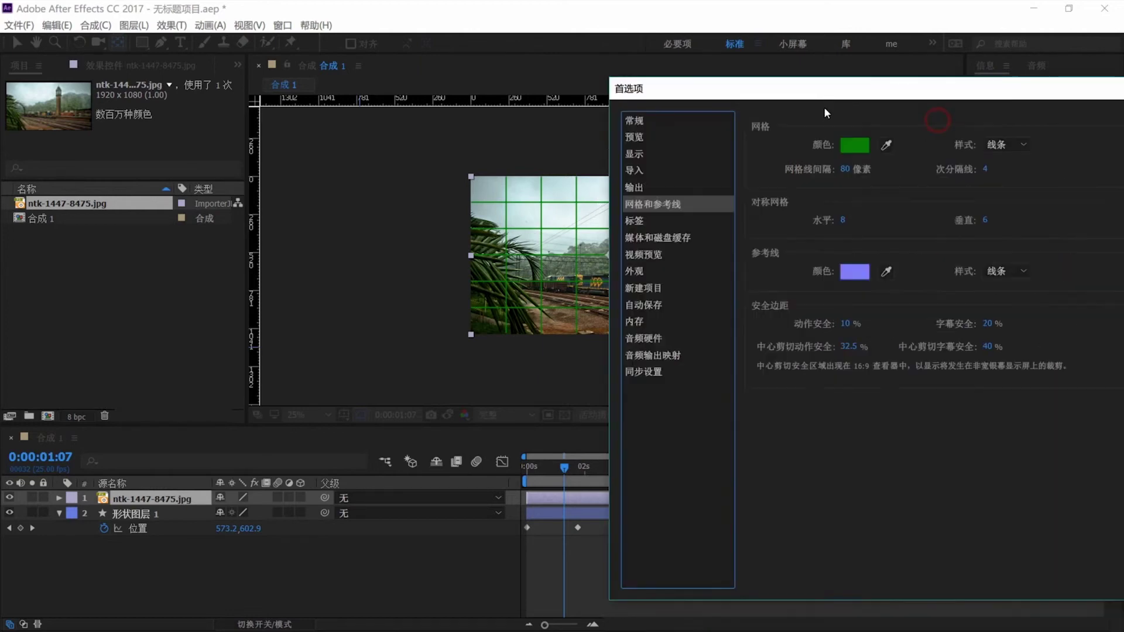
click(639, 221)
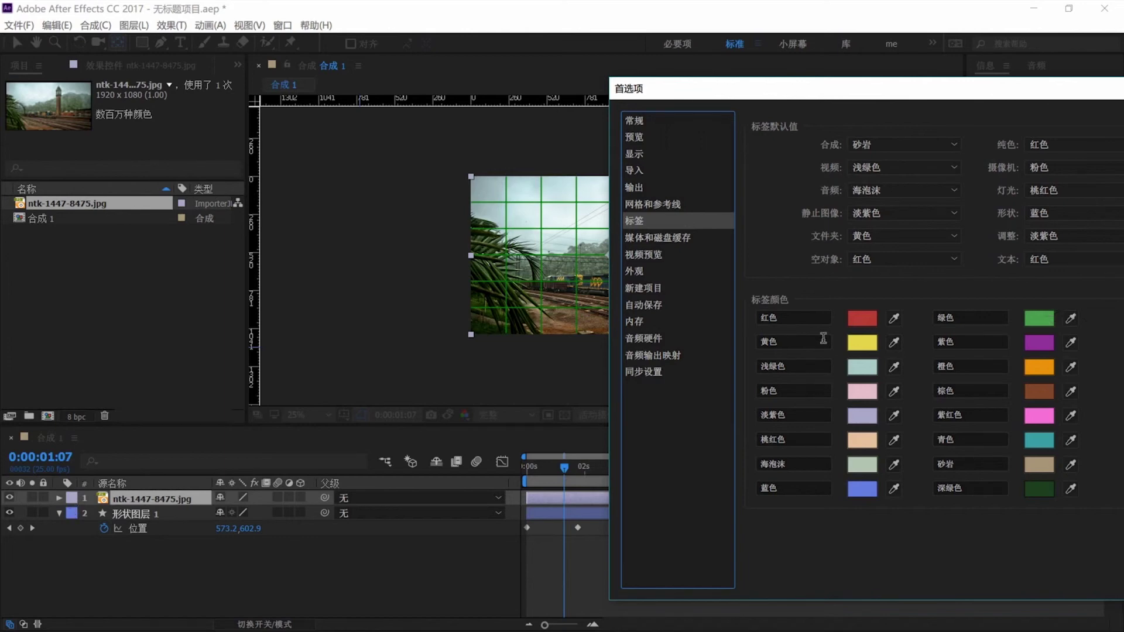
click(650, 238)
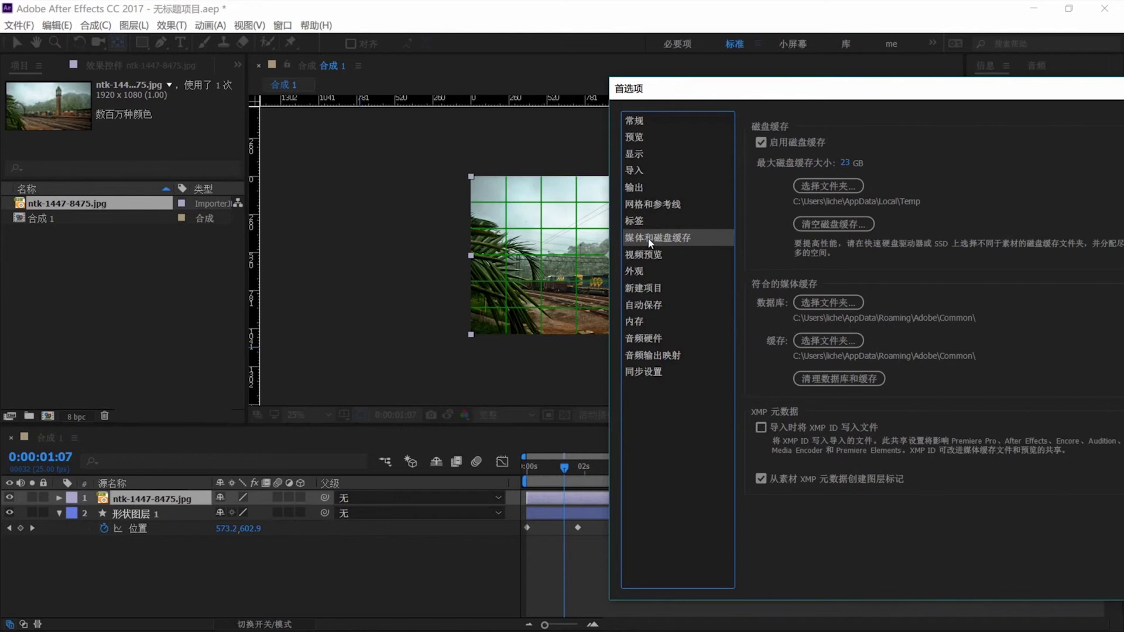
Step: Try enabling Mercury Transmit in the 视频预览 preferences and turn it back off
click(650, 256)
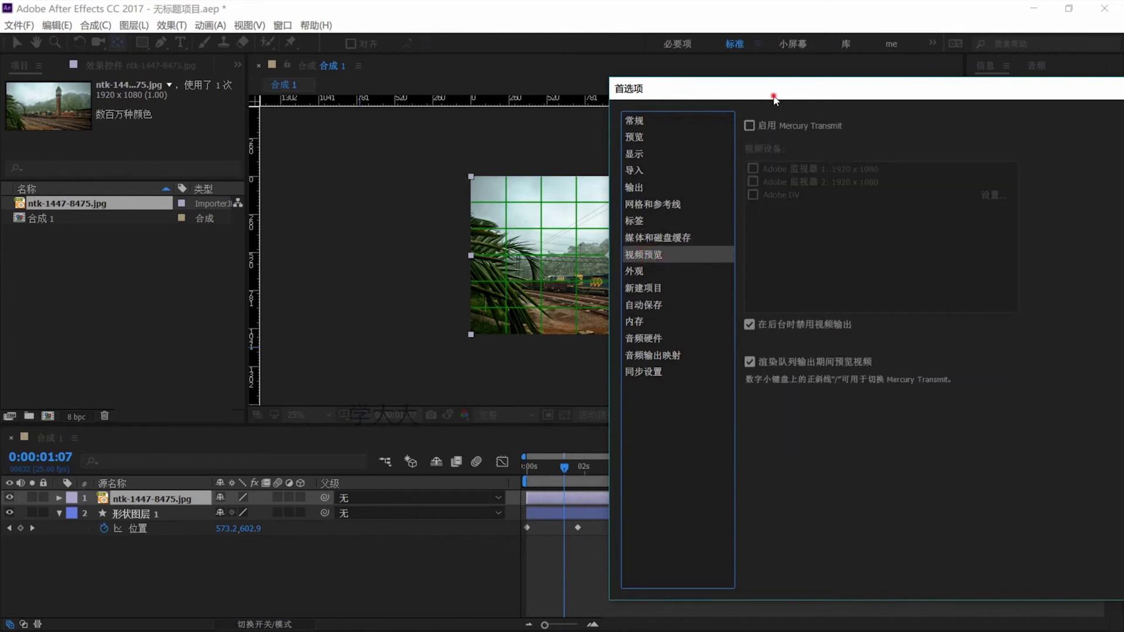
drag(776, 97, 639, 102)
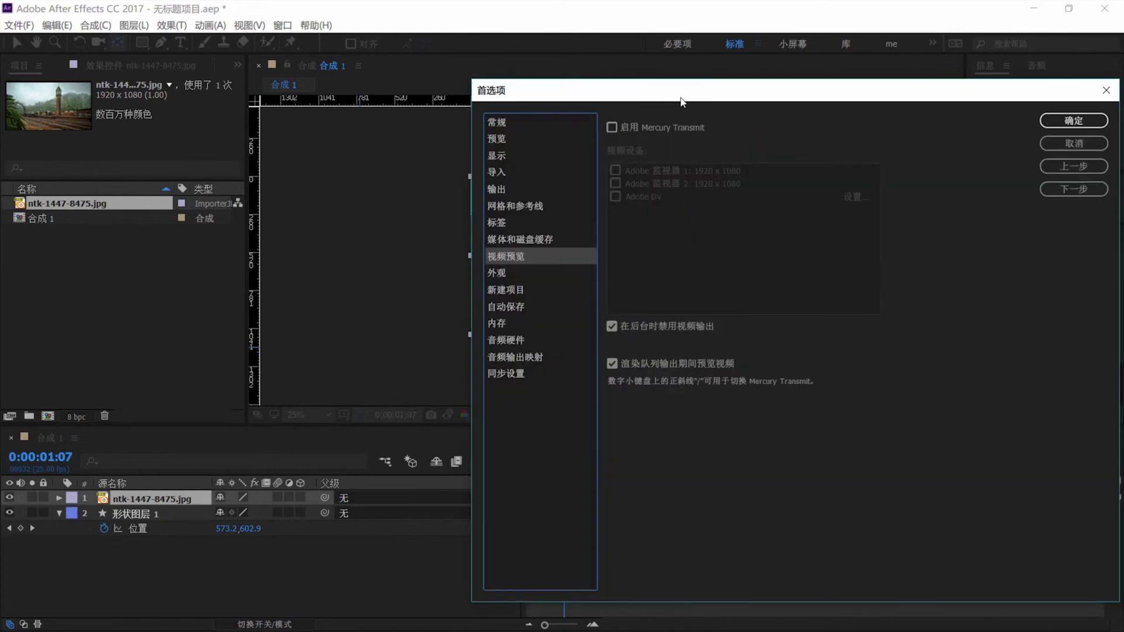
drag(682, 103, 654, 100)
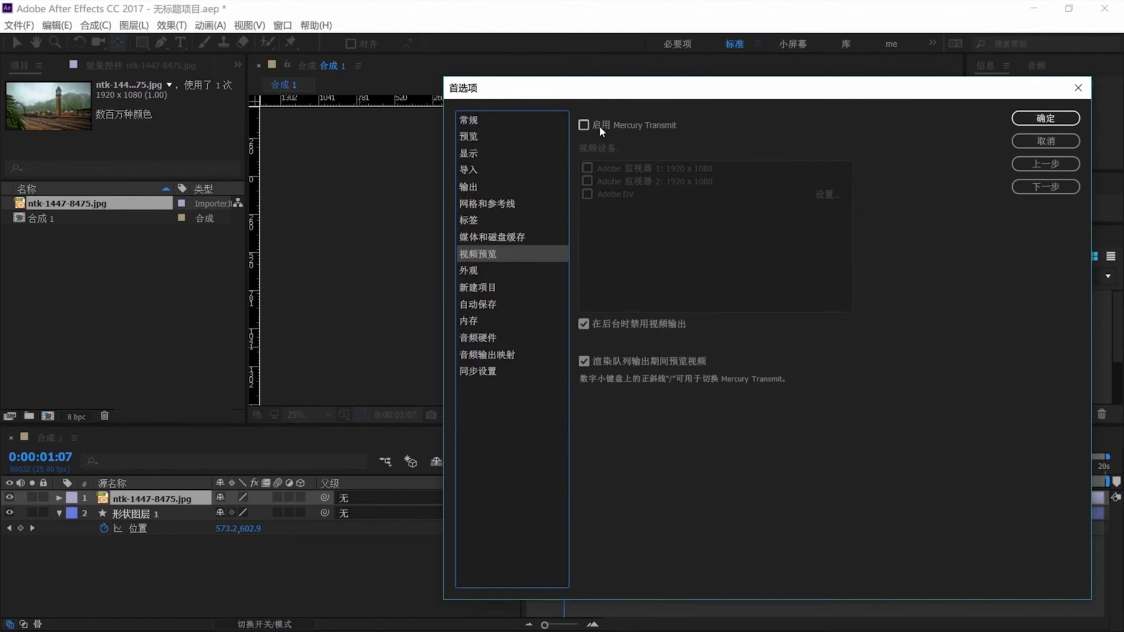
click(599, 125)
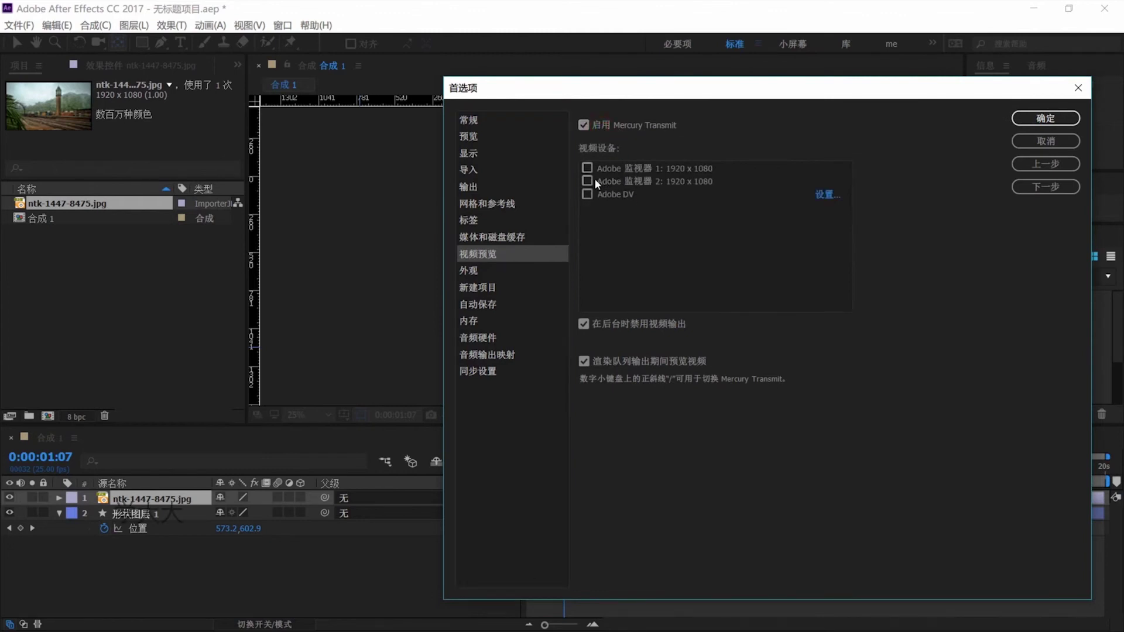
click(589, 125)
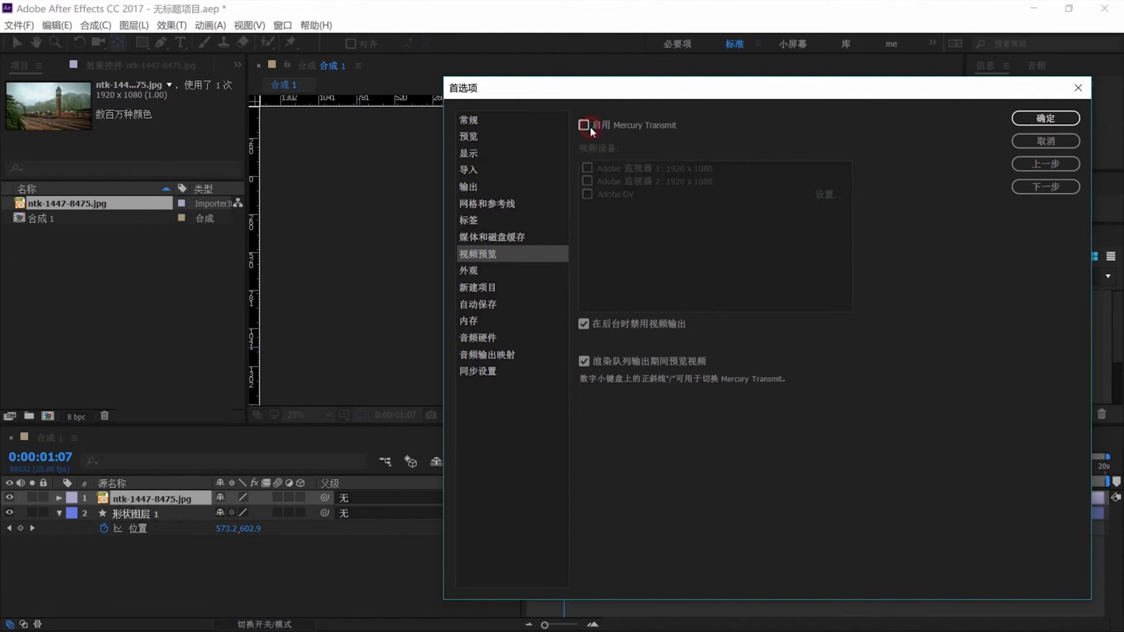
Step: Try the interface brightness slider in the 外观 preferences and leave it at the darkest setting
click(476, 273)
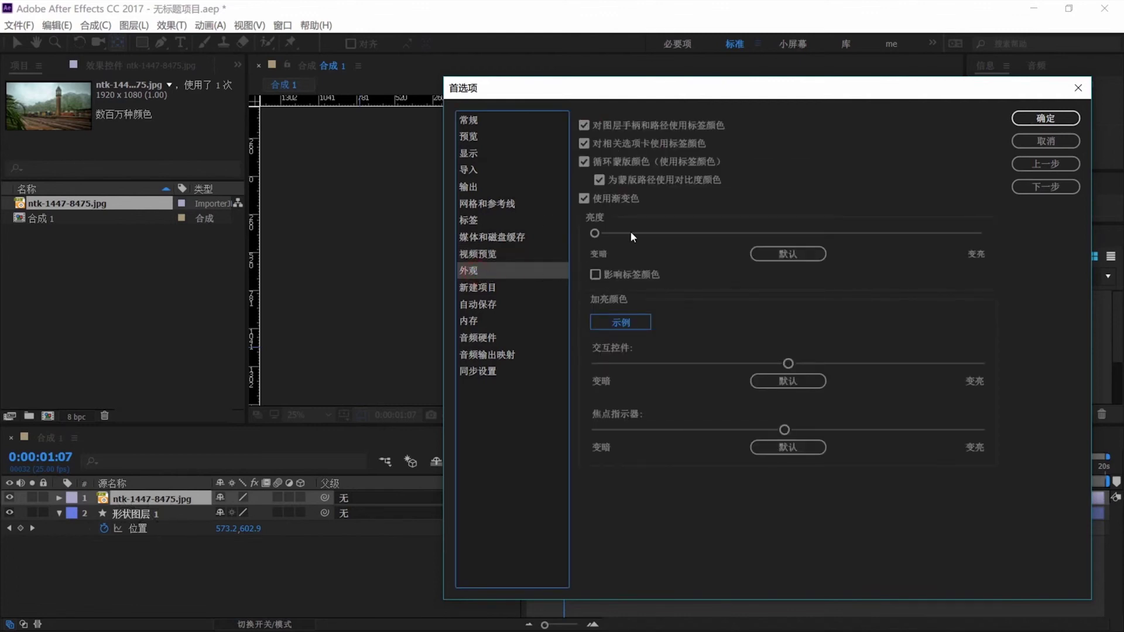
drag(688, 94, 565, 88)
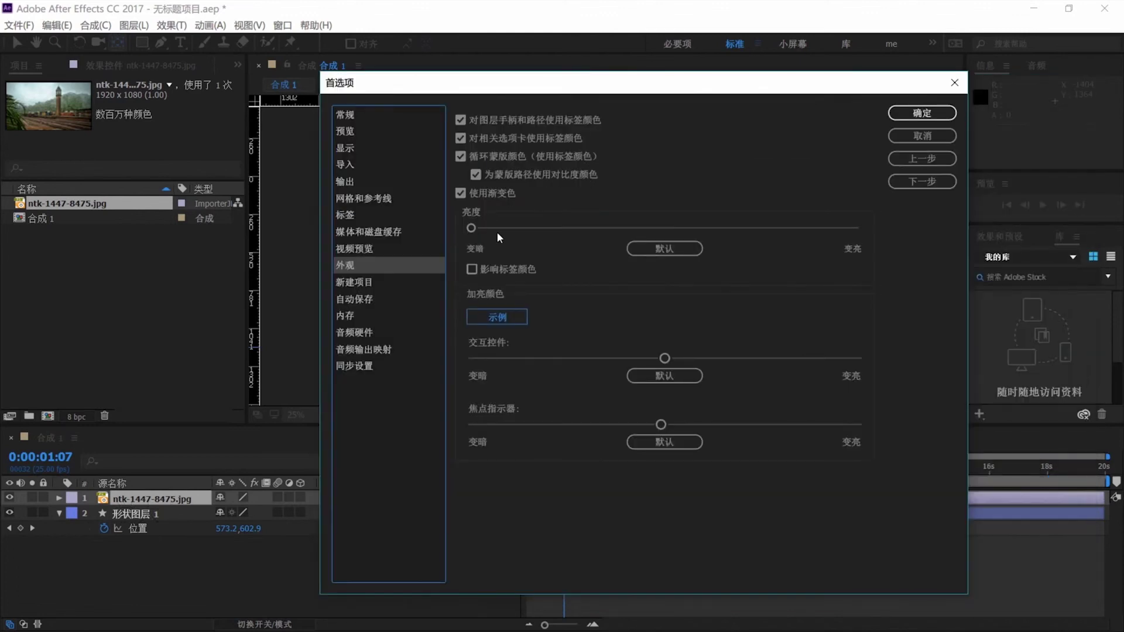
drag(474, 231, 449, 234)
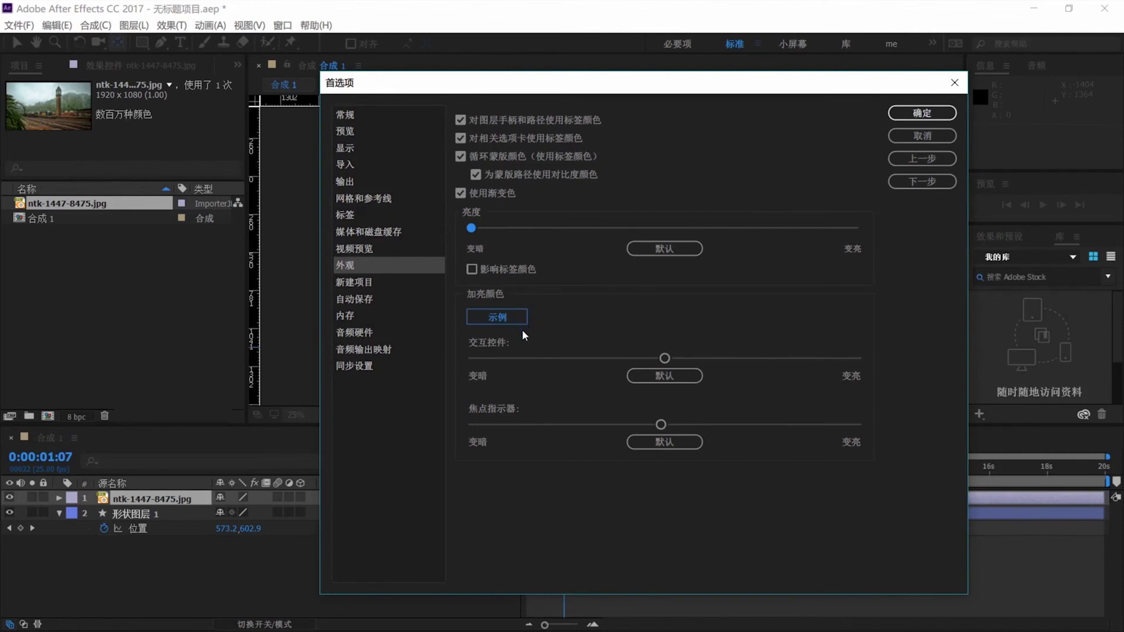
Step: Try different brightness levels for the 交互控件 and 焦点指示器 highlight colours and reset both to default
drag(665, 358, 696, 359)
click(665, 376)
drag(661, 424, 596, 424)
drag(712, 427, 718, 427)
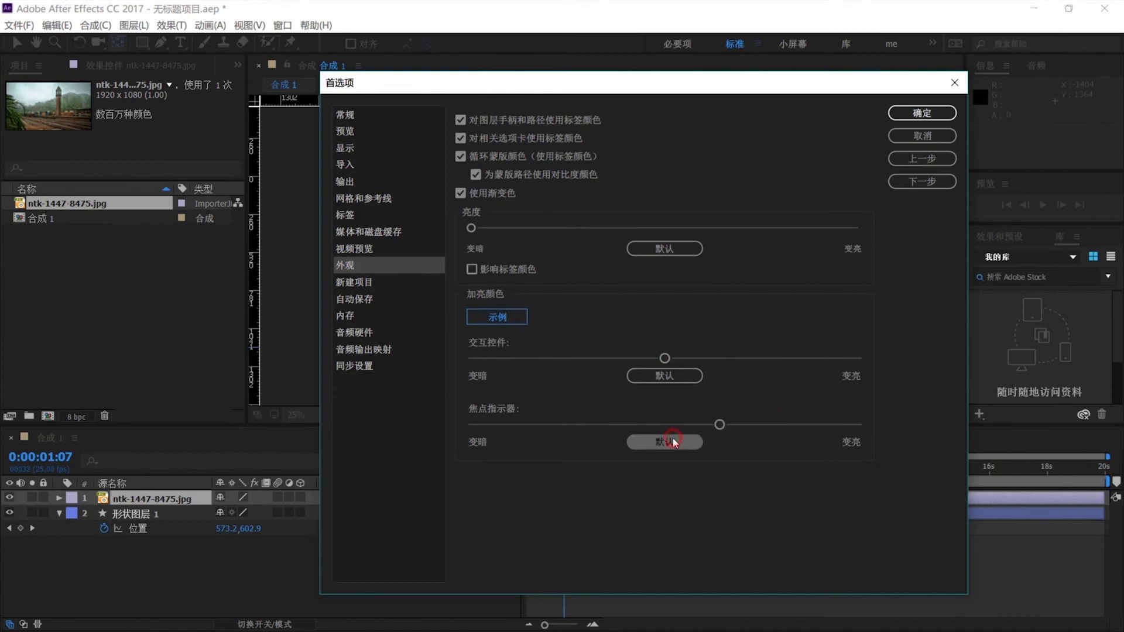
click(673, 438)
Step: Try turning on 新建项目加载模板 in the 新建项目 preferences and cancel choosing a template file
click(351, 284)
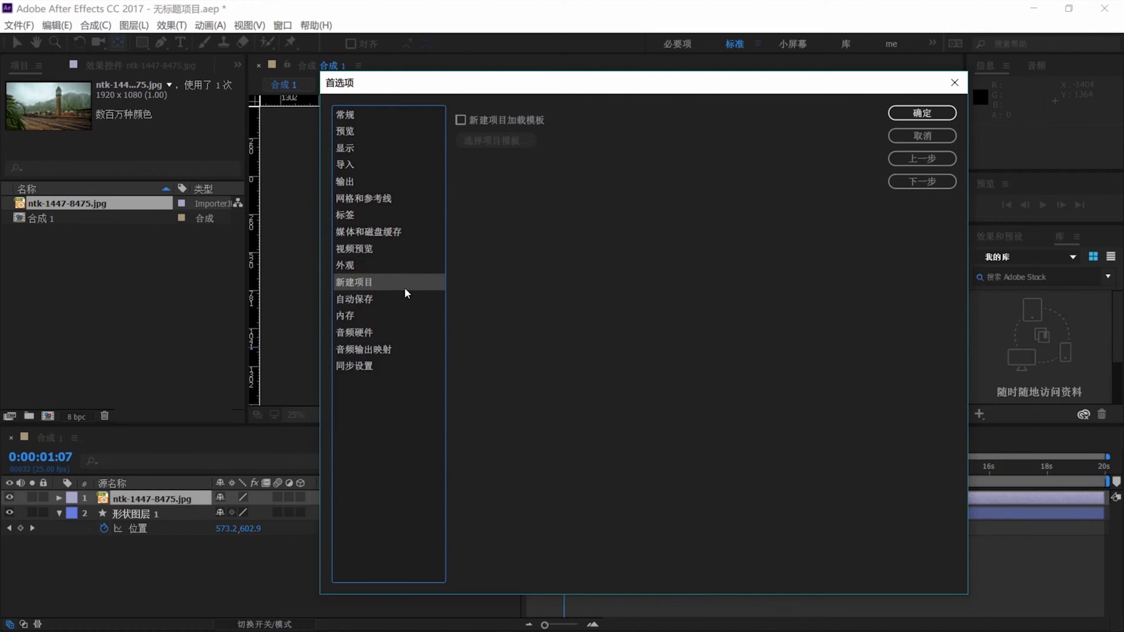
click(464, 120)
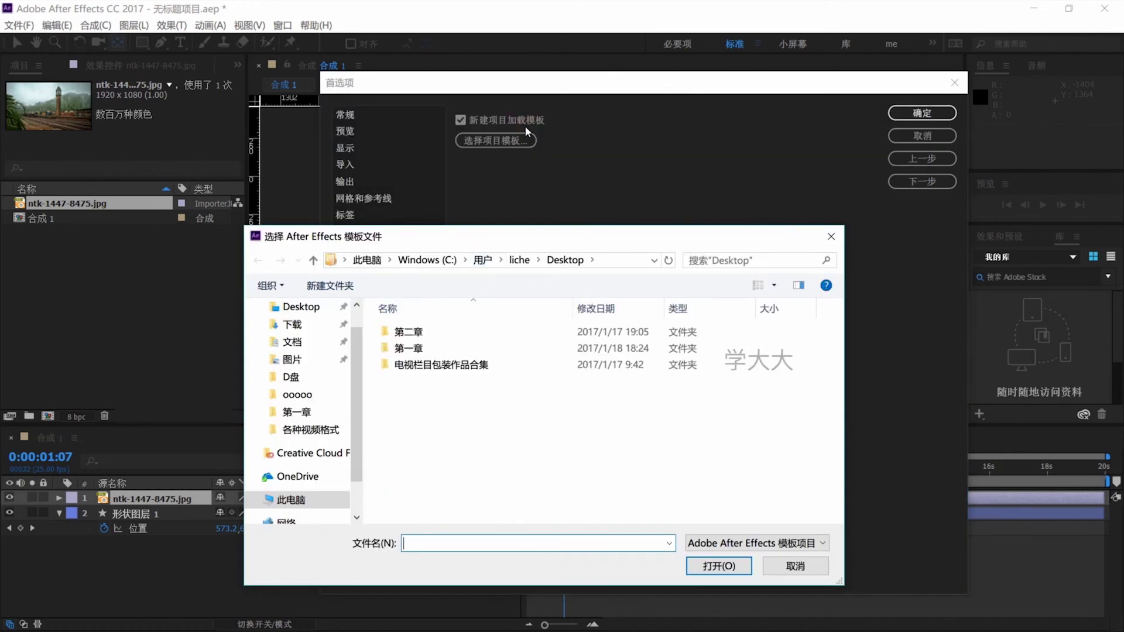
click(796, 565)
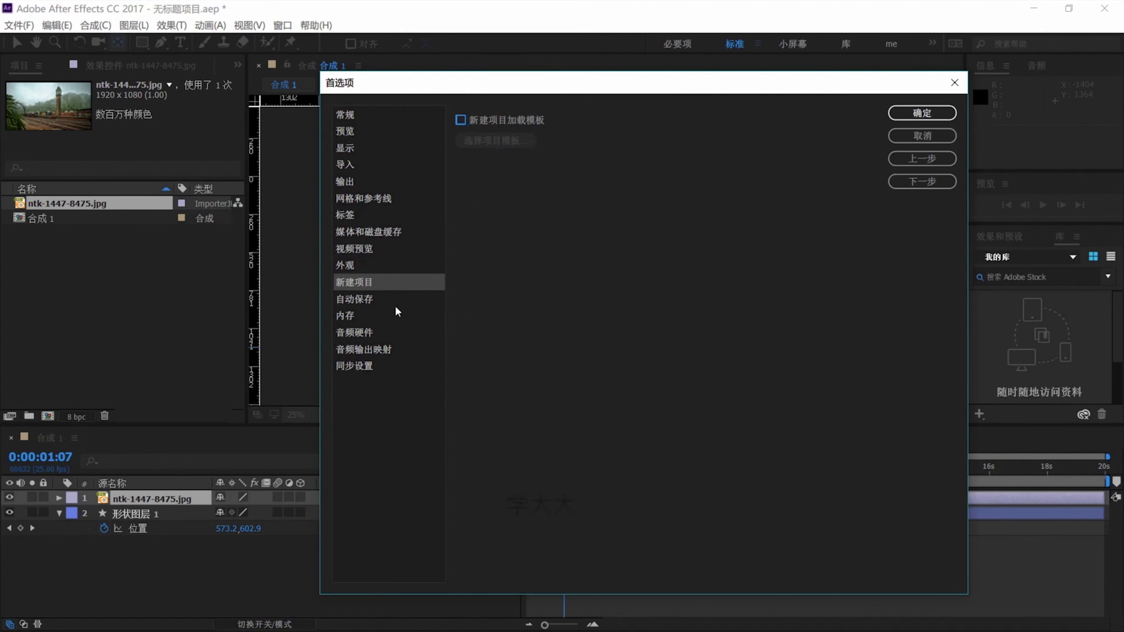
Step: Review the 自动保存, 内存, 音频硬件, 音频输出映射 and 同步设置 preferences in turn
click(419, 295)
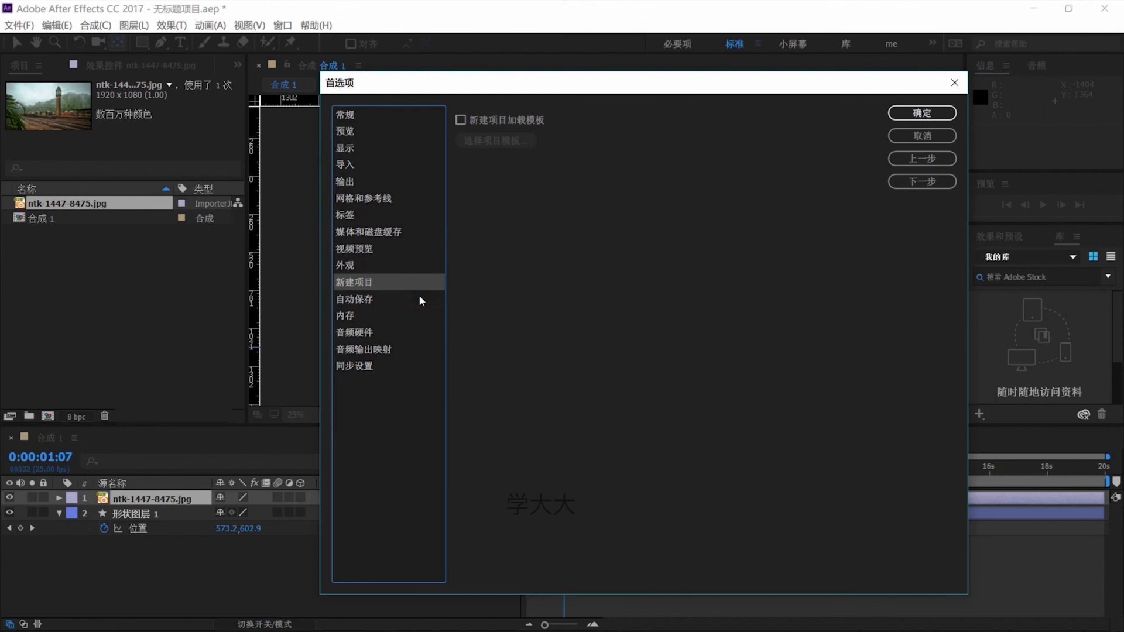
click(412, 298)
click(401, 316)
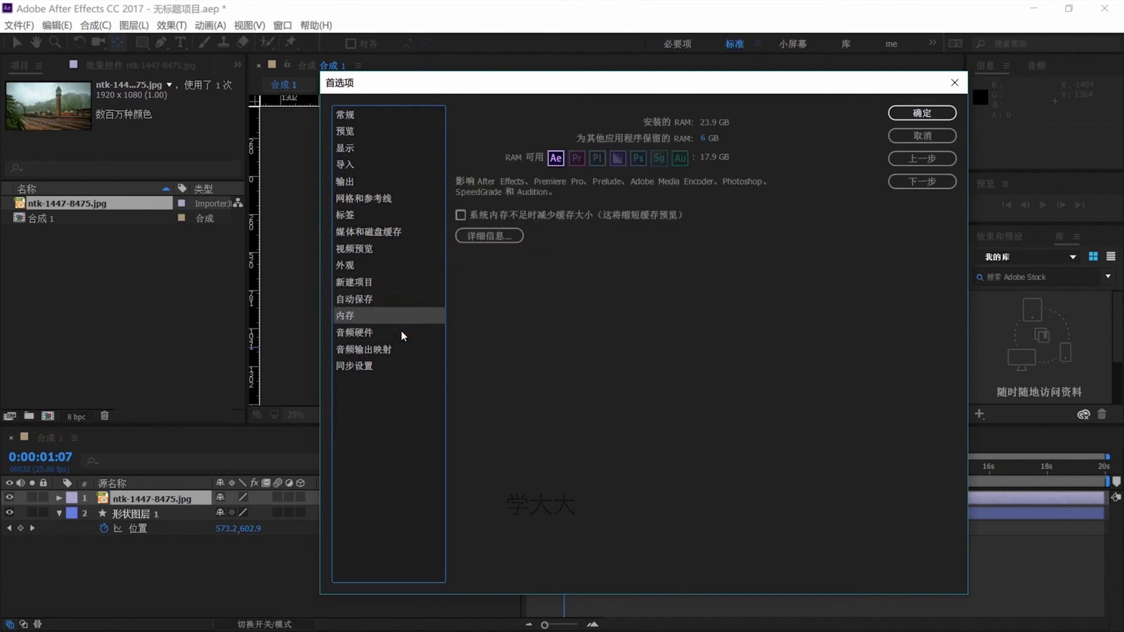
click(402, 334)
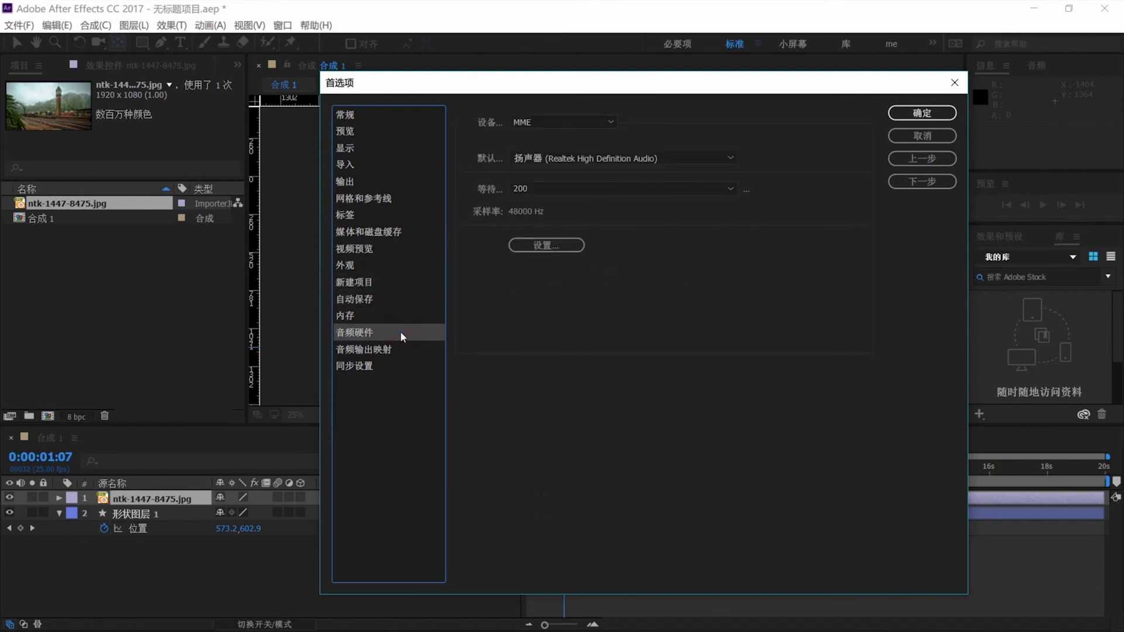
click(395, 349)
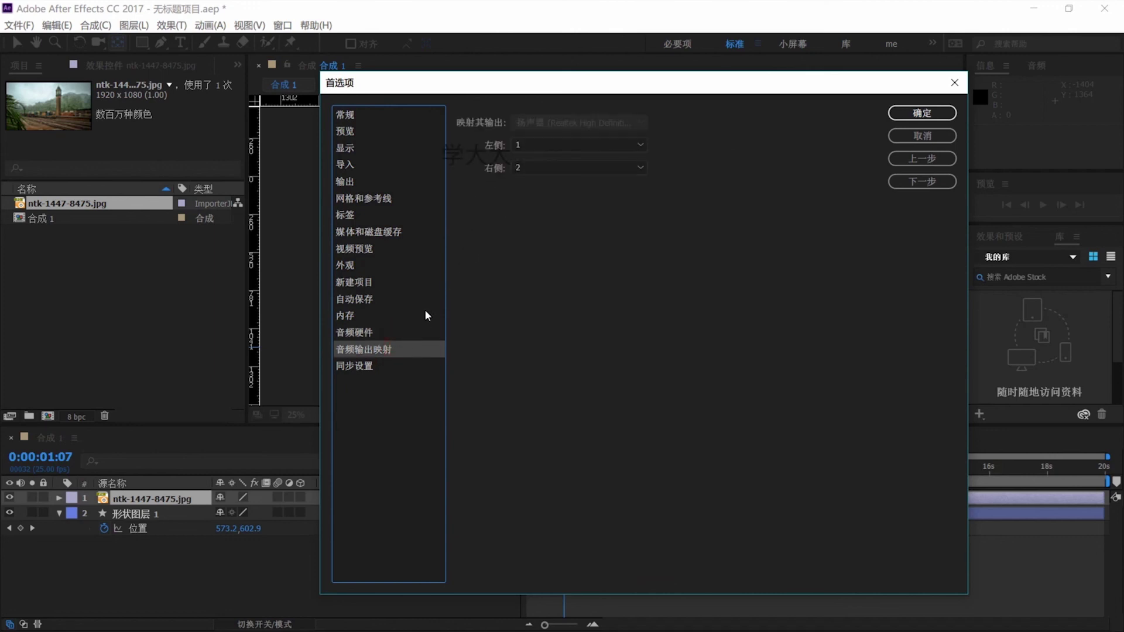
click(400, 365)
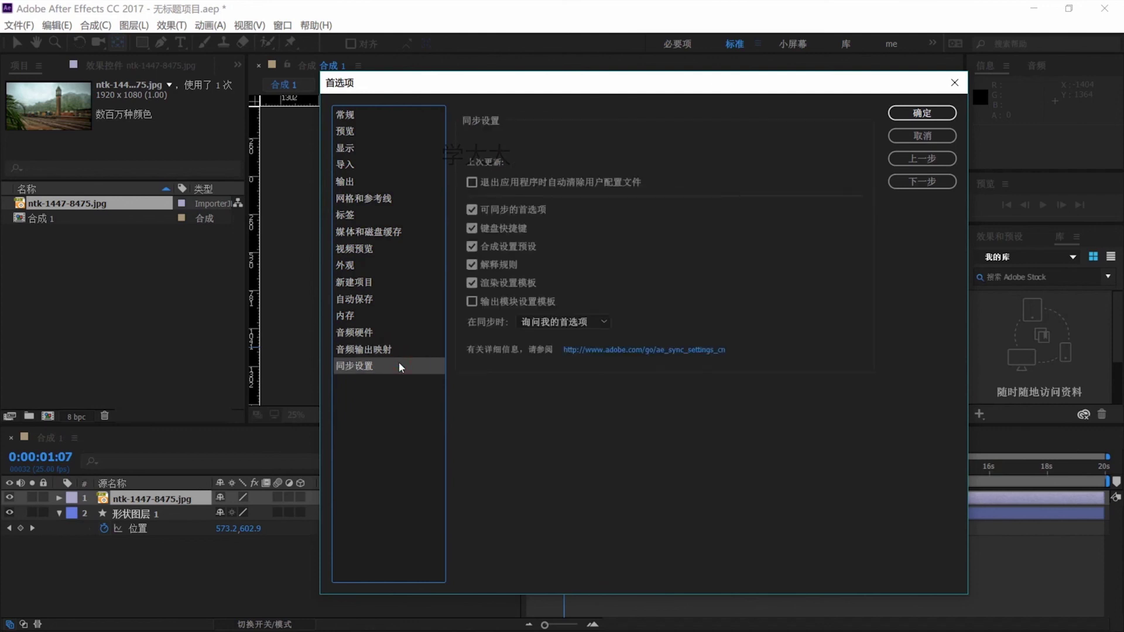